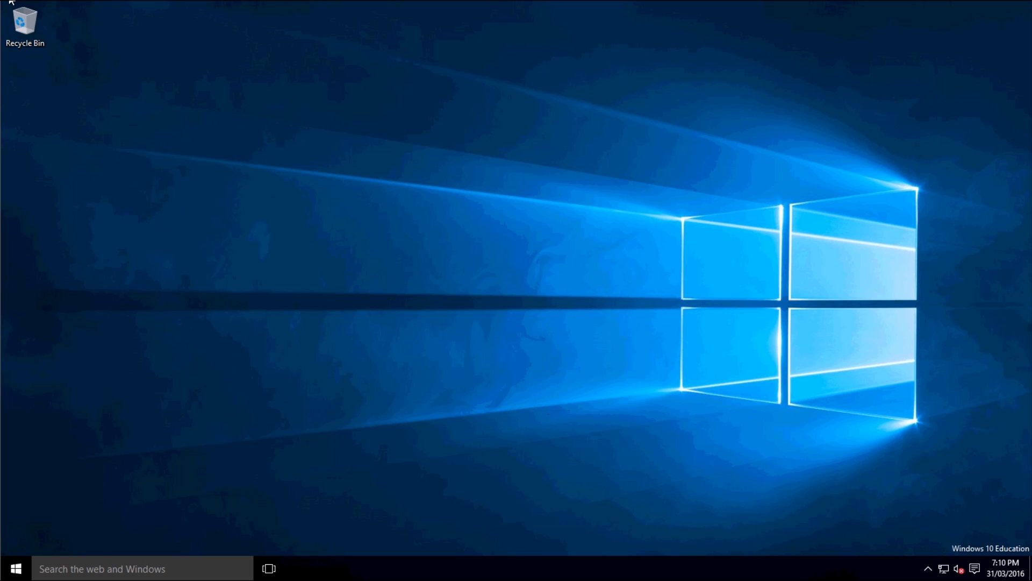
Step: Bring up the Windows 10 security options screen with Ctrl+Alt+Delete
{"action": "key", "text": "ctrl+alt+Delete"}
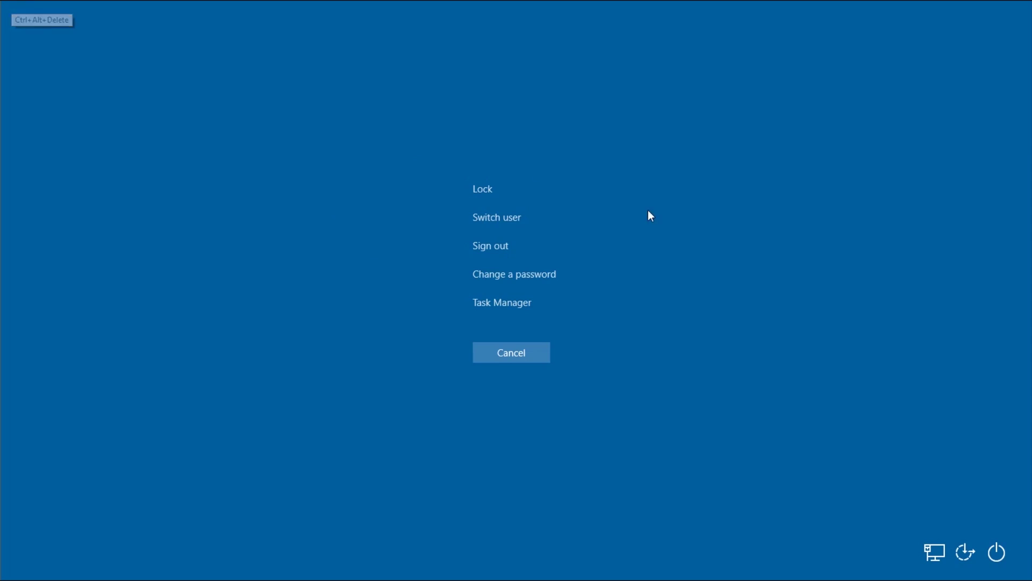
Step: Fill in the change-password form with the old password and a three-character new password
{"action": "left_click", "coordinate": [510, 277]}
{"action": "type", "text": "••••"}
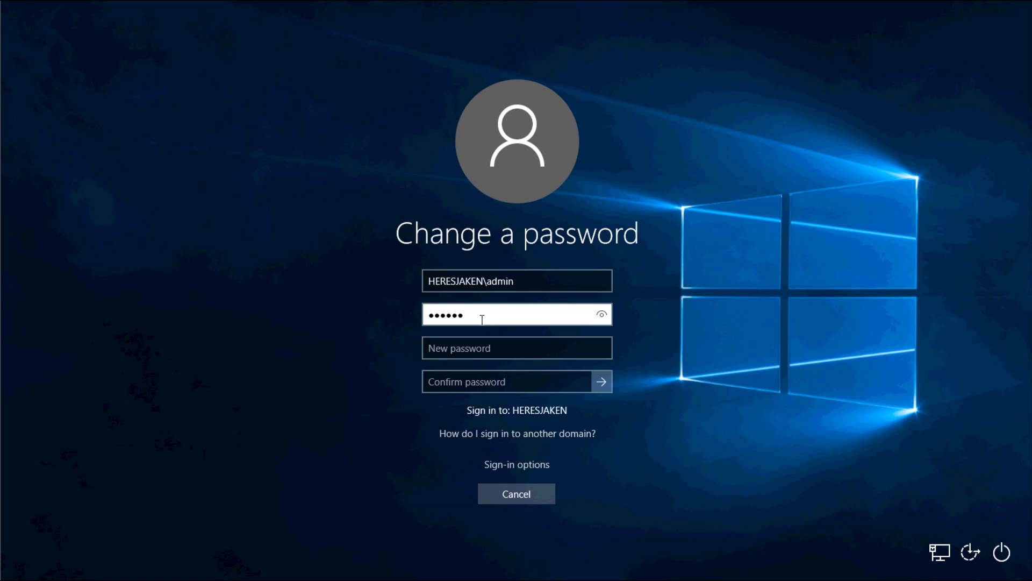
{"action": "key", "text": "BackSpace"}
{"action": "key", "text": "BackSpace"}
{"action": "key", "text": "BackSpace"}
{"action": "key", "text": "BackSpace"}
{"action": "key", "text": "BackSpace"}
{"action": "type", "text": "••••••••••"}
{"action": "key", "text": "Tab"}
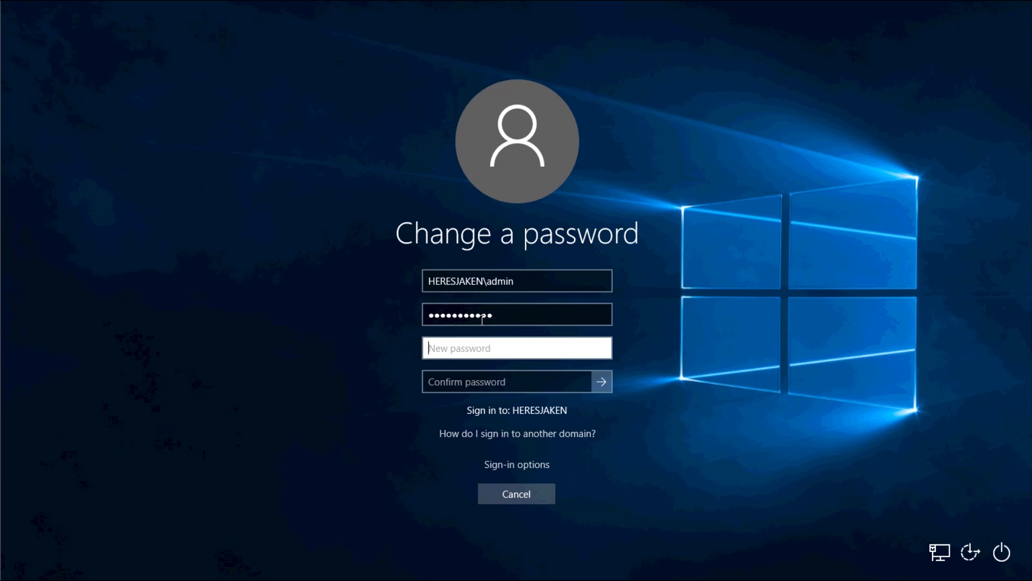
{"action": "type", "text": "•••"}
{"action": "key", "text": "Tab"}
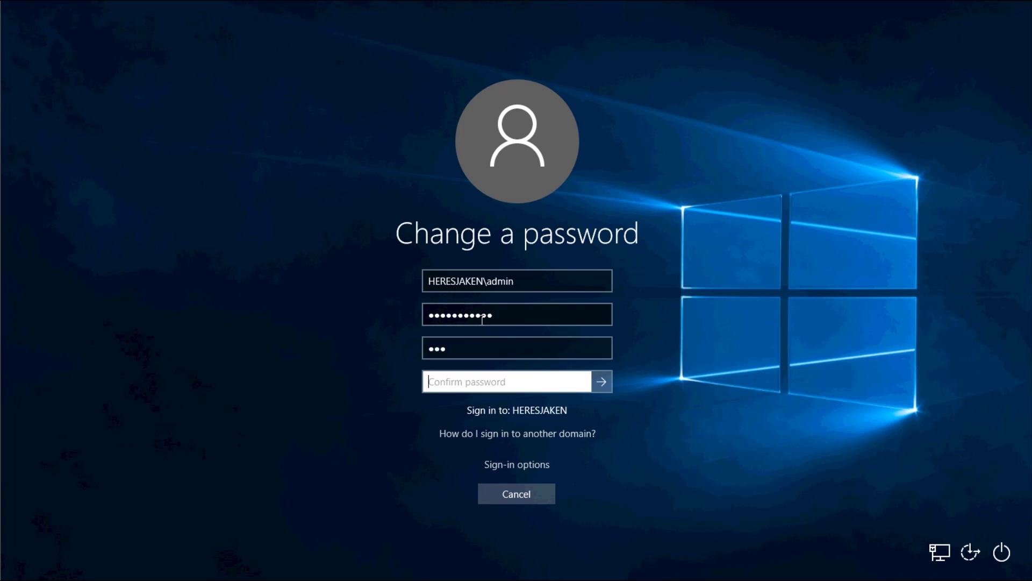
{"action": "type", "text": "••"}
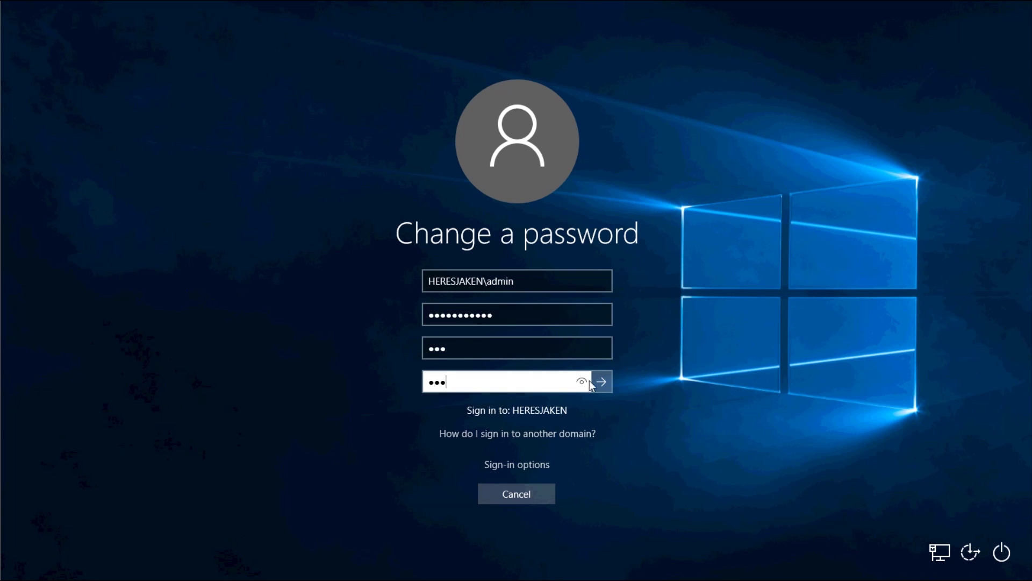
Step: Submit the change, dismiss the domain complexity error, and switch to the Windows Server machine
{"action": "left_click", "coordinate": [600, 386]}
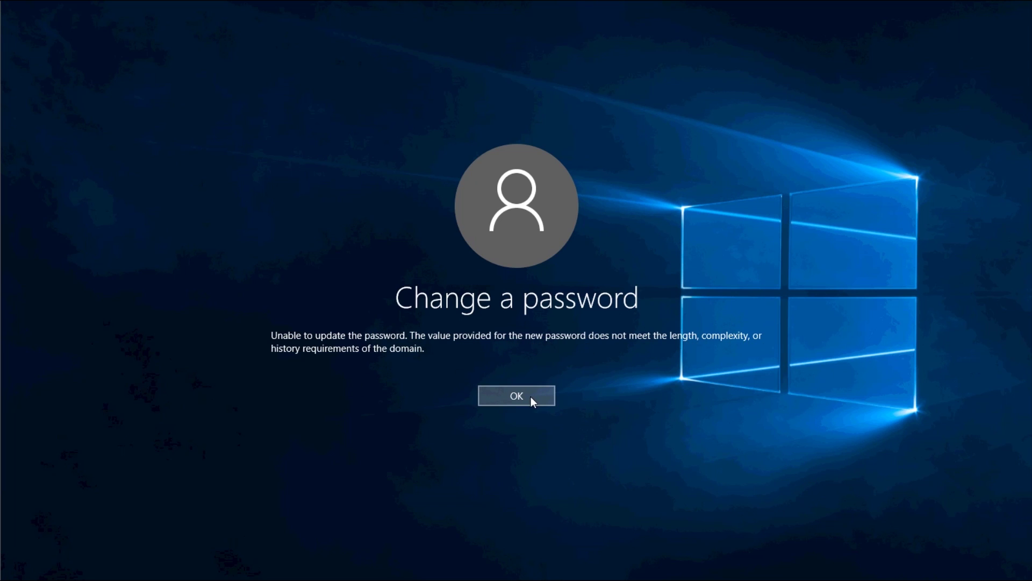
{"action": "left_click", "coordinate": [517, 395]}
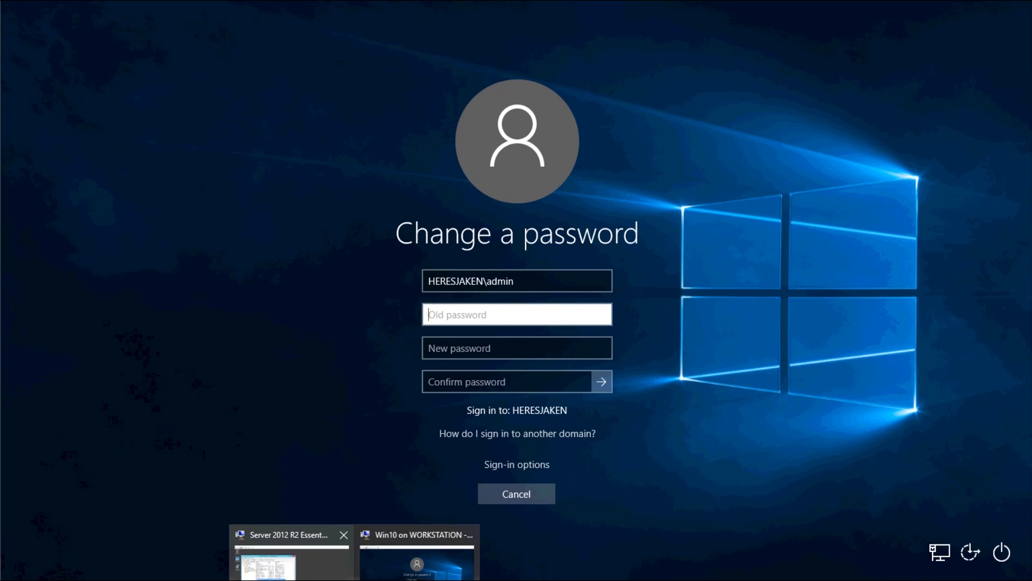
{"action": "left_click", "coordinate": [291, 551]}
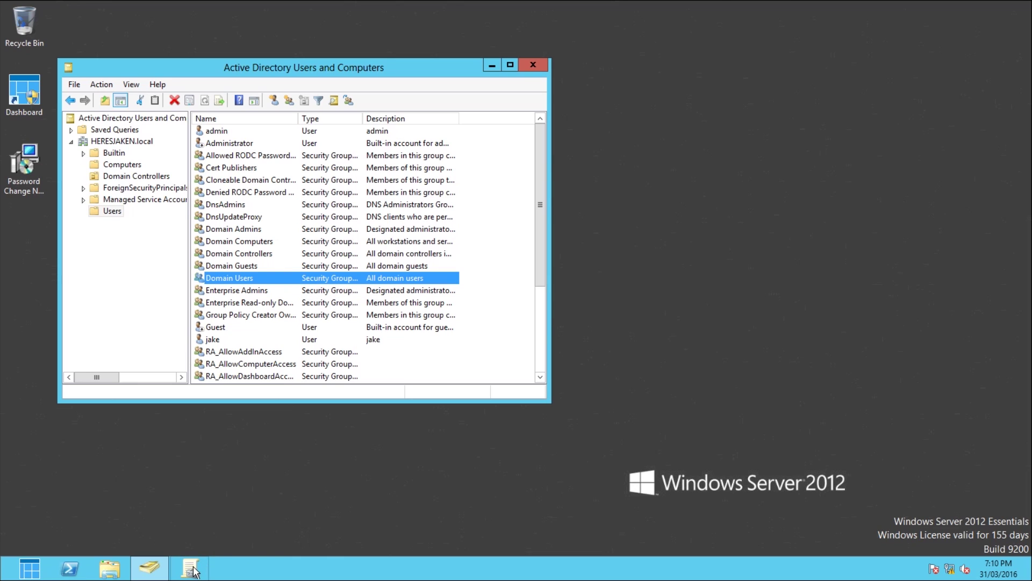
Step: Check the standard domain user's Member Of groups and close the properties unchanged
{"action": "left_click", "coordinate": [215, 339]}
{"action": "double_click", "coordinate": [245, 341]}
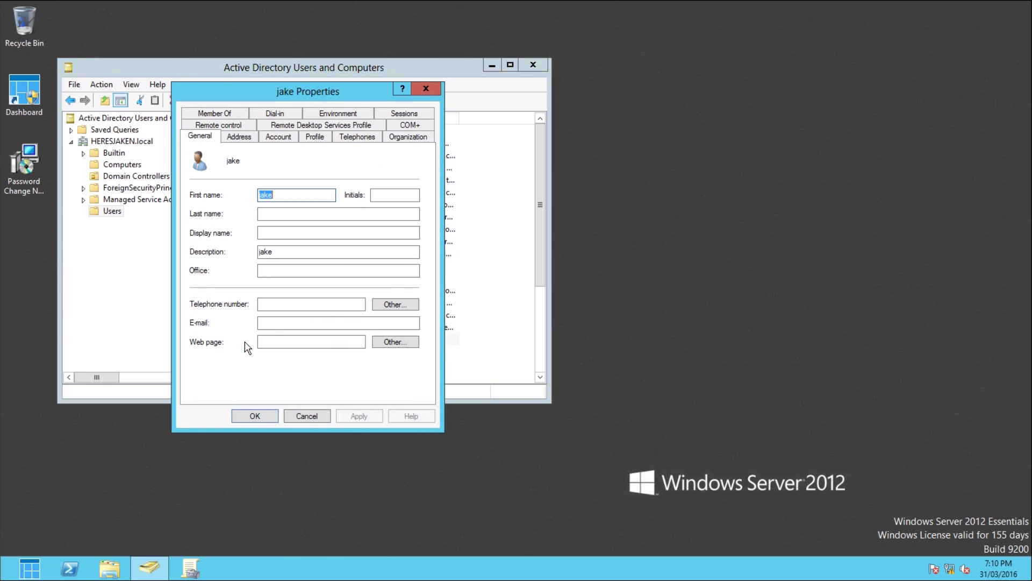
{"action": "left_click", "coordinate": [218, 114]}
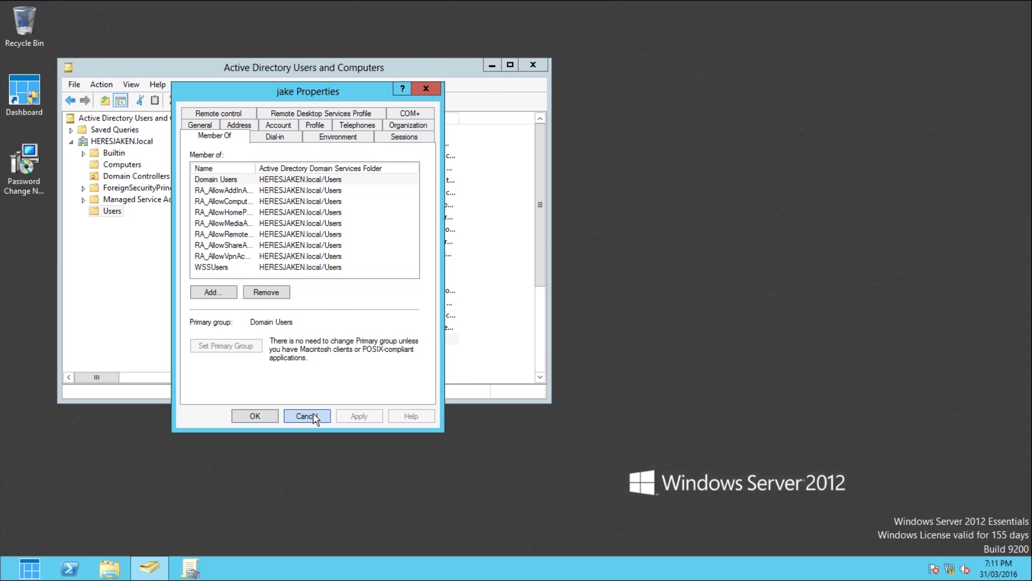
{"action": "left_click", "coordinate": [318, 414]}
{"action": "key", "text": "alt+Tab"}
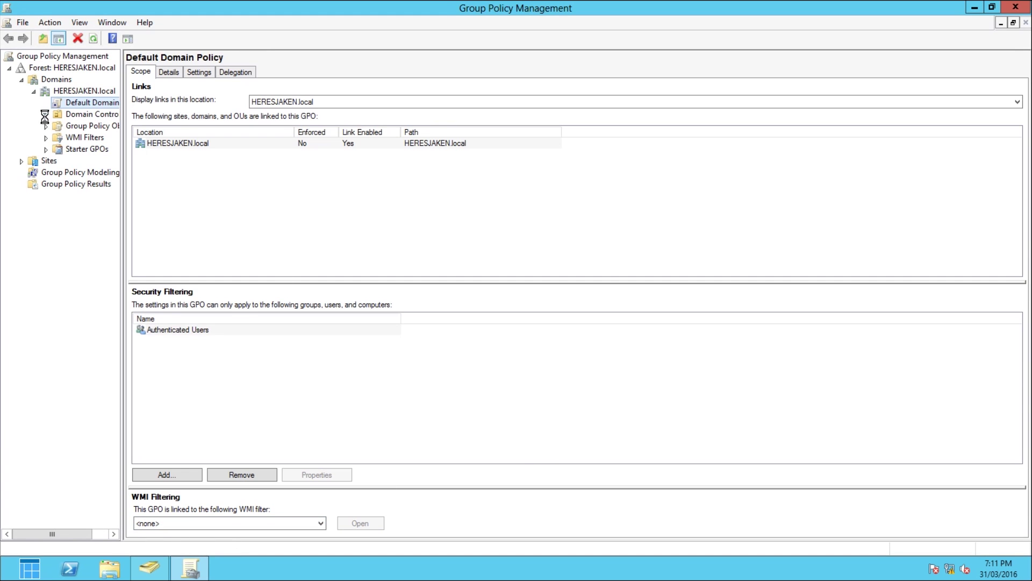
Step: Show Default Domain Policy's password settings: 24 remembered, 180-day maximum age, 7-character minimum, complexity enabled
{"action": "left_click", "coordinate": [46, 115]}
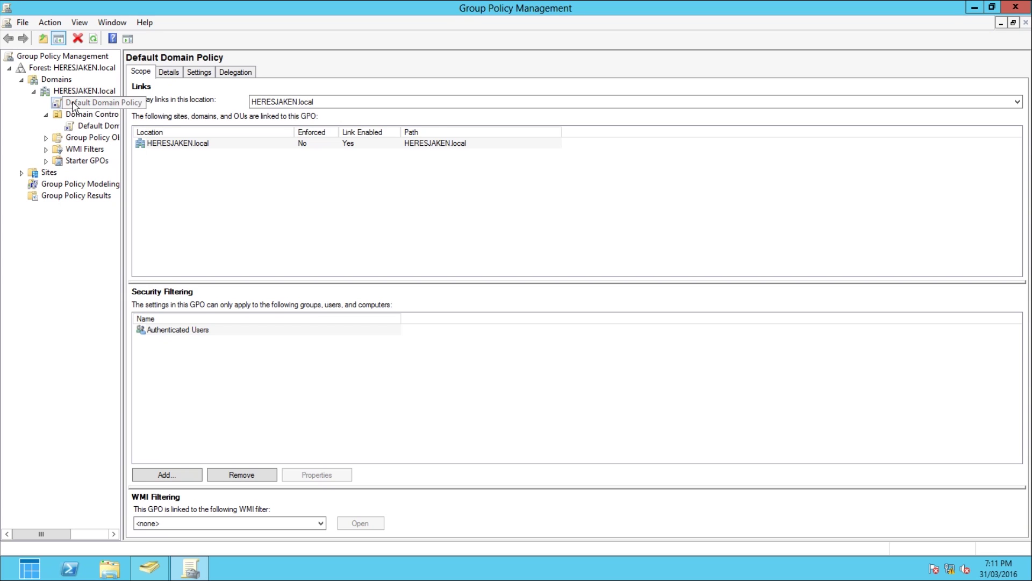
{"action": "left_click", "coordinate": [76, 103]}
{"action": "key", "text": "Escape"}
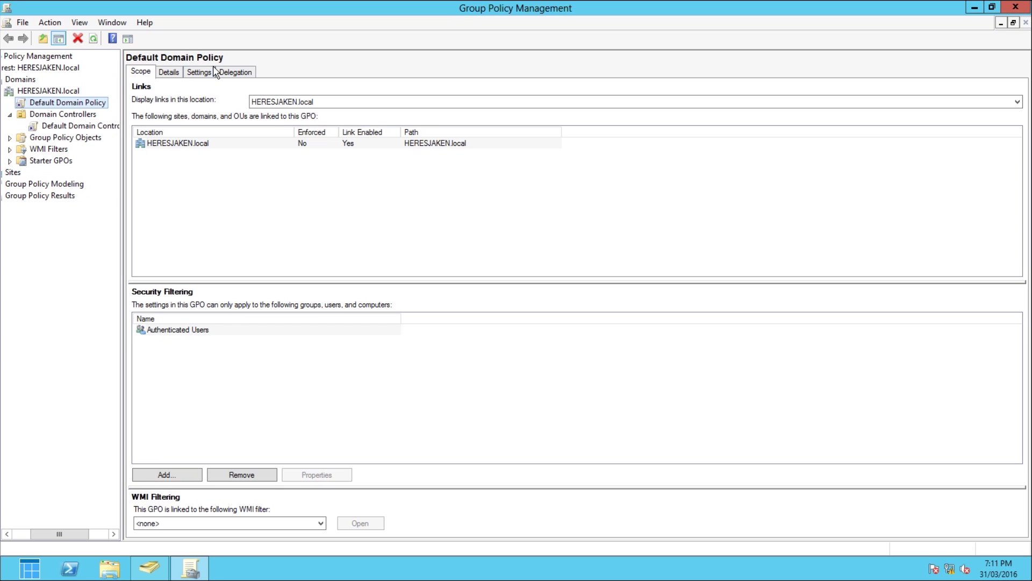
{"action": "left_click", "coordinate": [199, 73]}
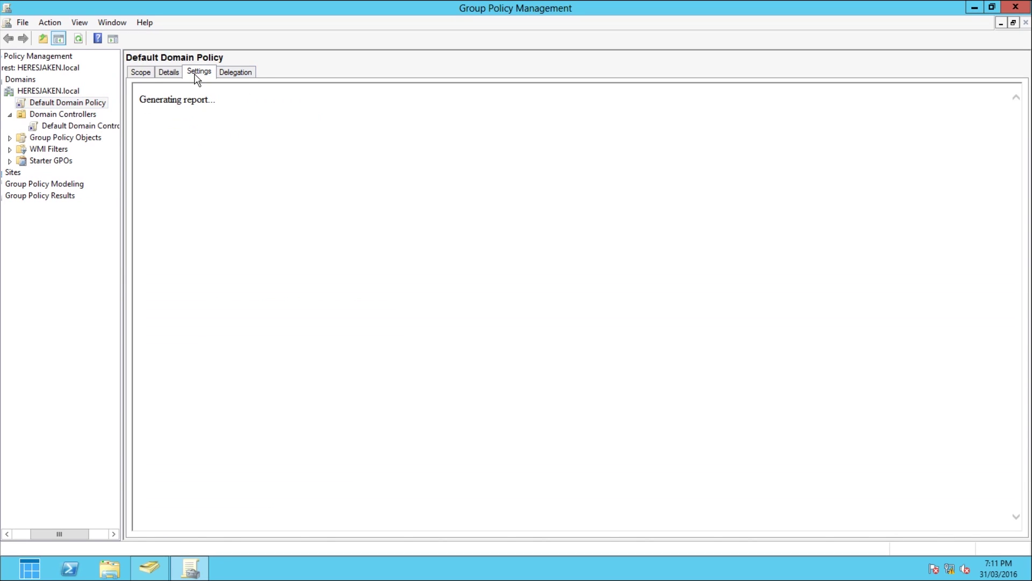
{"action": "left_click", "coordinate": [224, 161]}
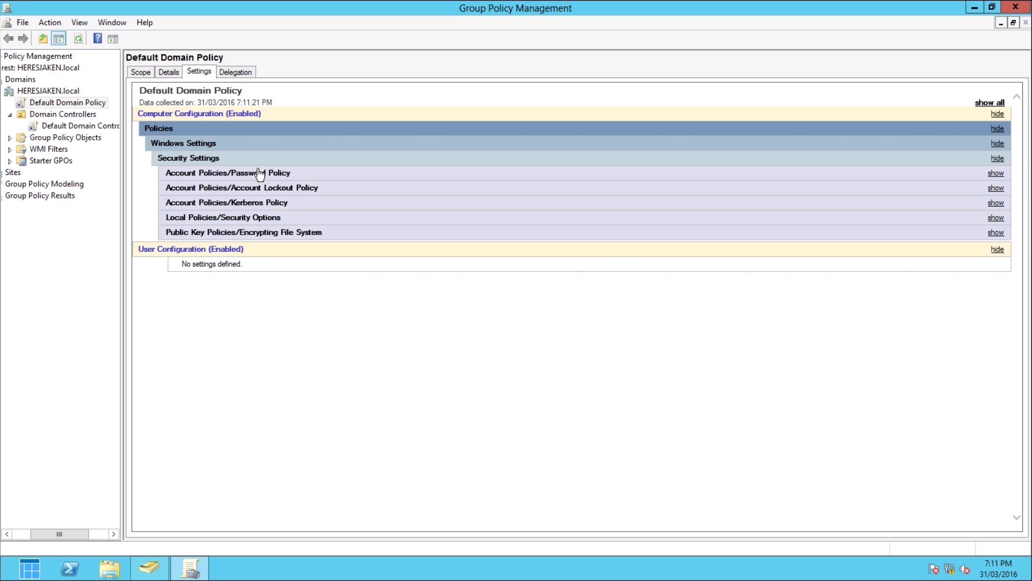
{"action": "left_click", "coordinate": [256, 173]}
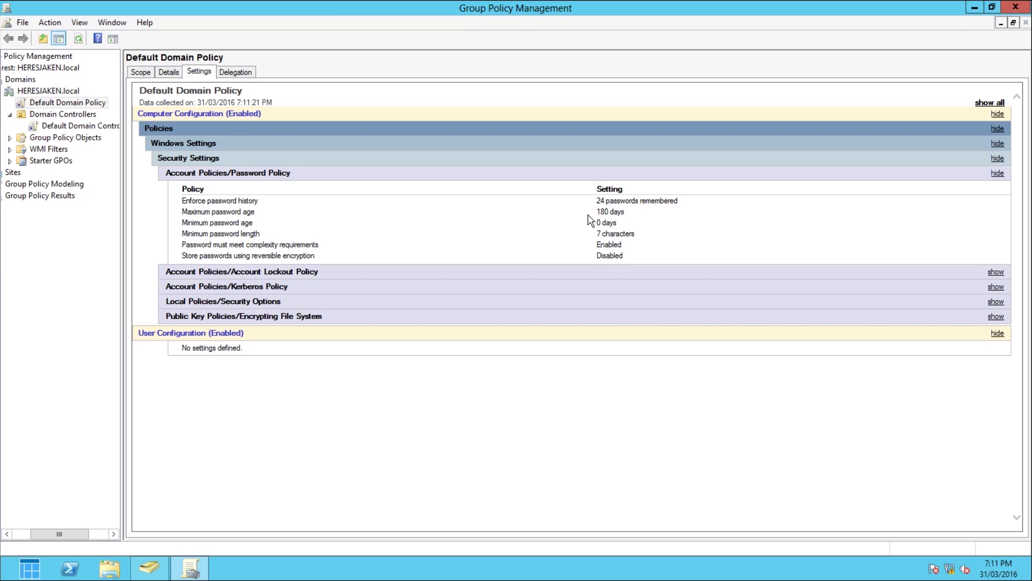
{"action": "double_click", "coordinate": [602, 212]}
Step: Edit Default Domain Policy and expand Computer Configuration down to Account Policies > Password Policy
{"action": "right_click", "coordinate": [55, 105]}
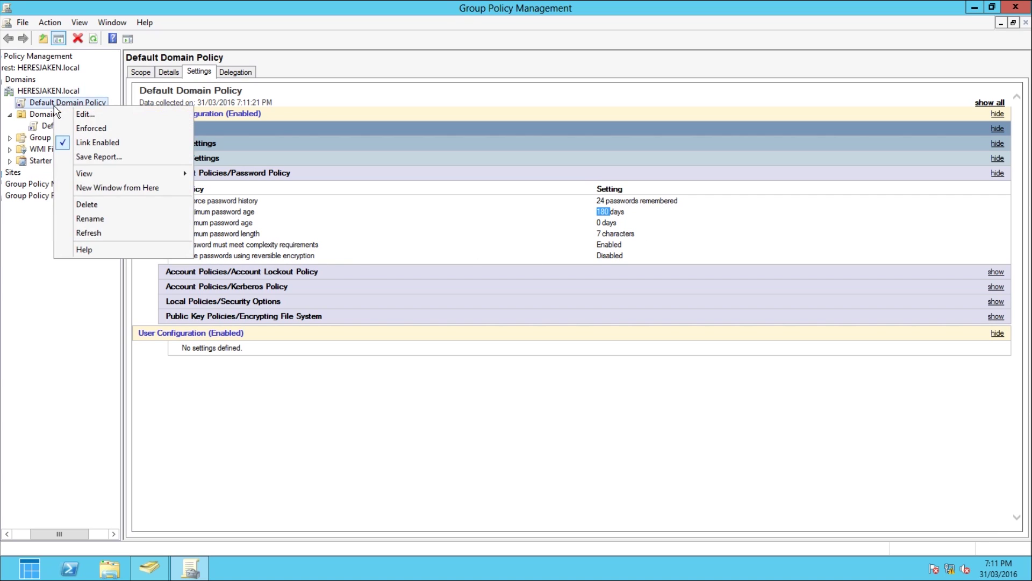
{"action": "left_click", "coordinate": [90, 114]}
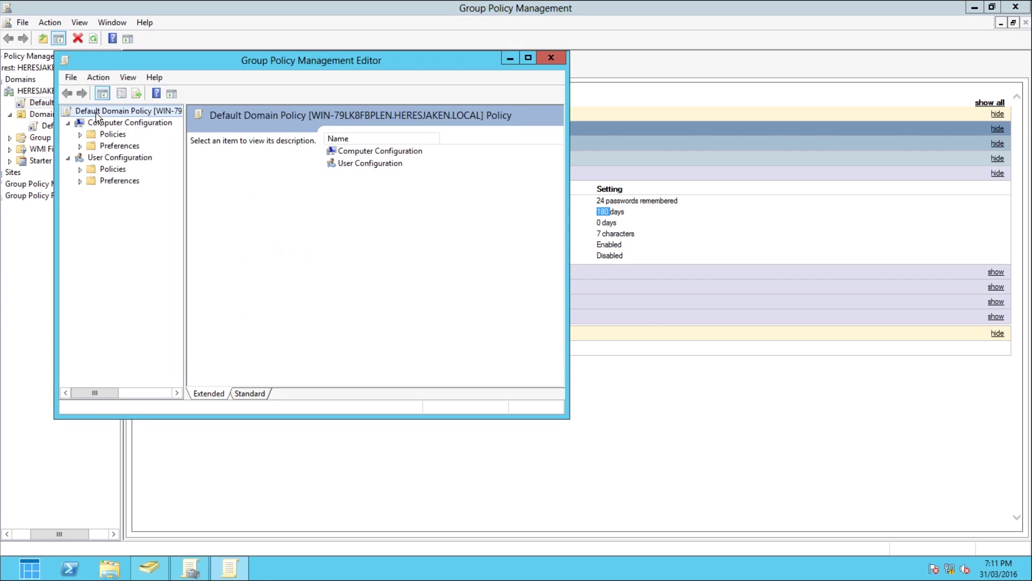
{"action": "left_click", "coordinate": [80, 134]}
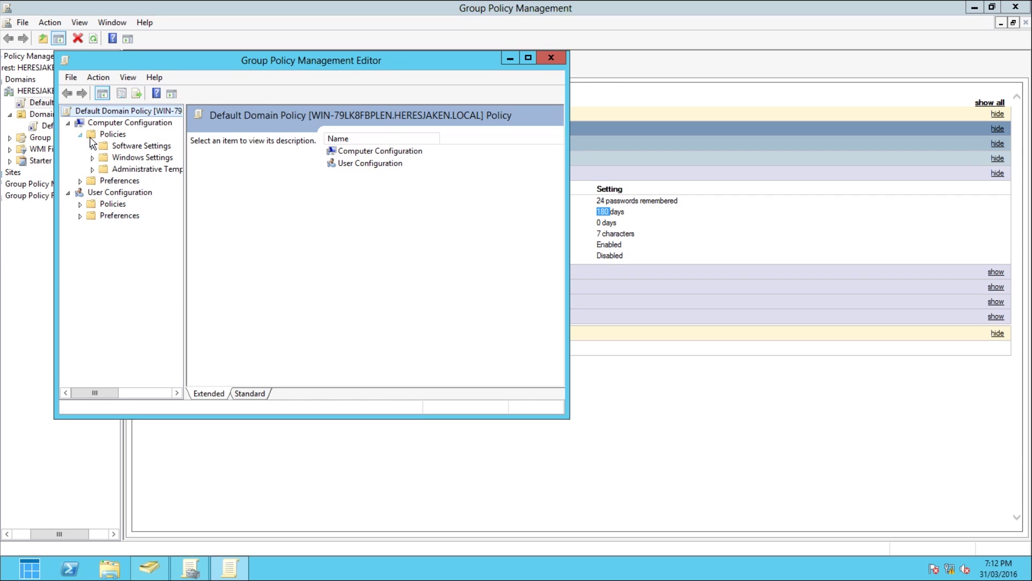
{"action": "left_click_drag", "start_coordinate": [180, 60], "coordinate": [581, 188]}
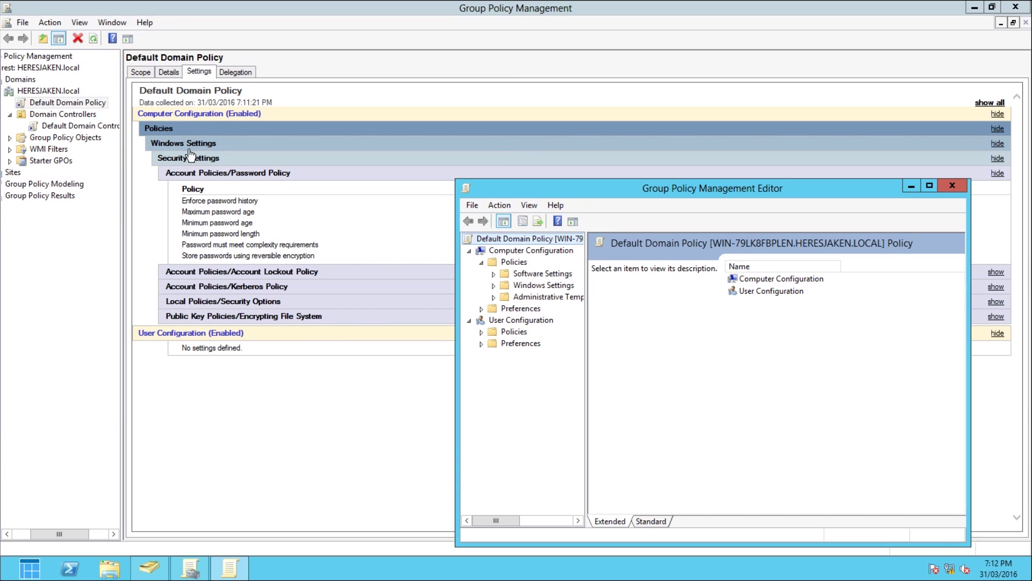
{"action": "left_click", "coordinate": [493, 285]}
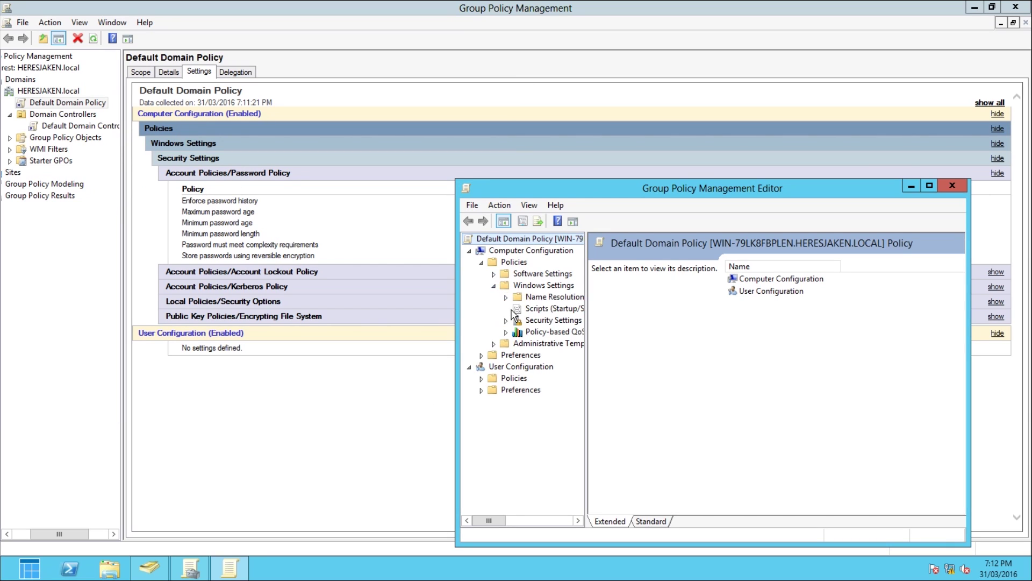
{"action": "left_click", "coordinate": [506, 320]}
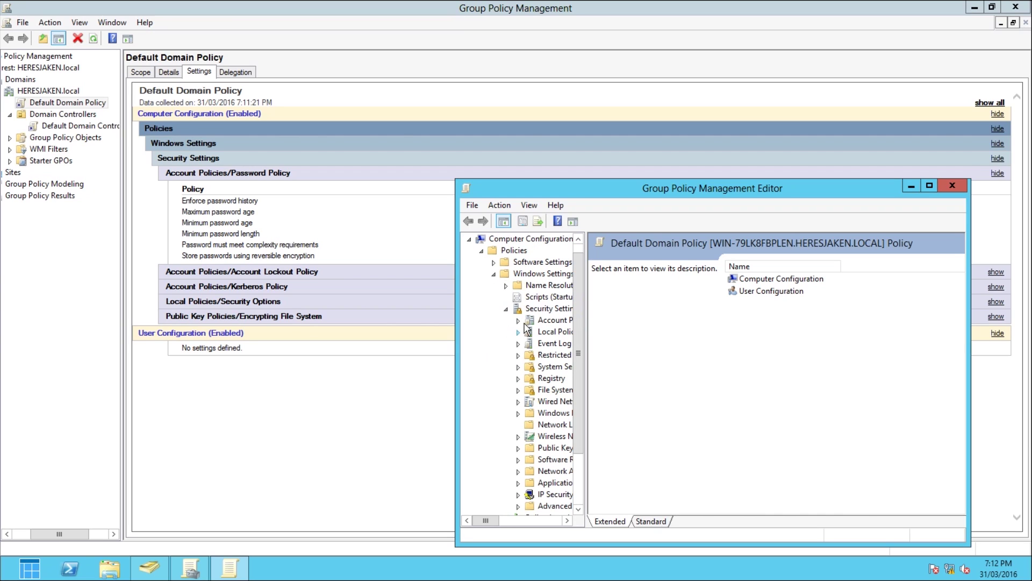
{"action": "left_click", "coordinate": [519, 320]}
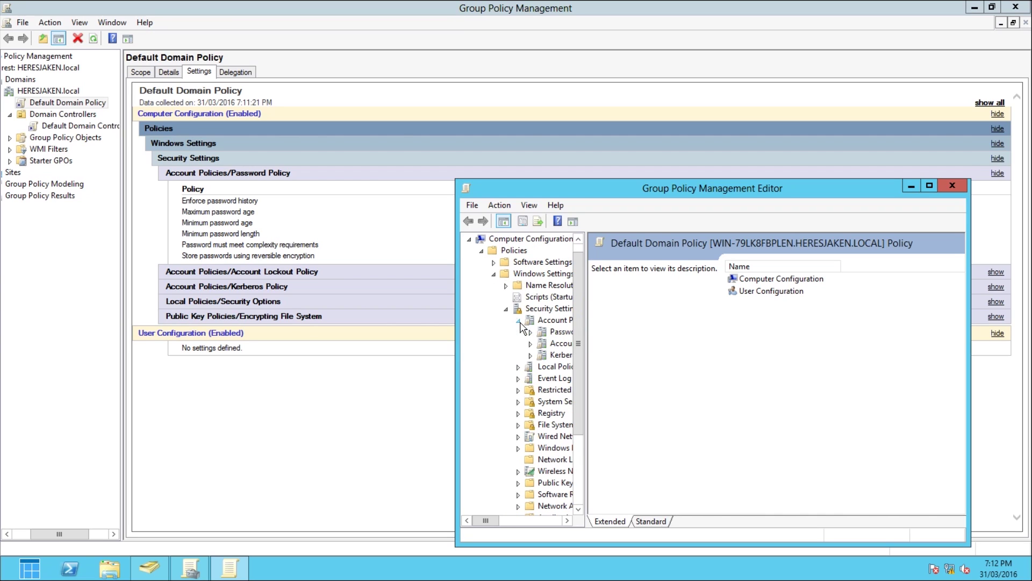
{"action": "left_click", "coordinate": [562, 336]}
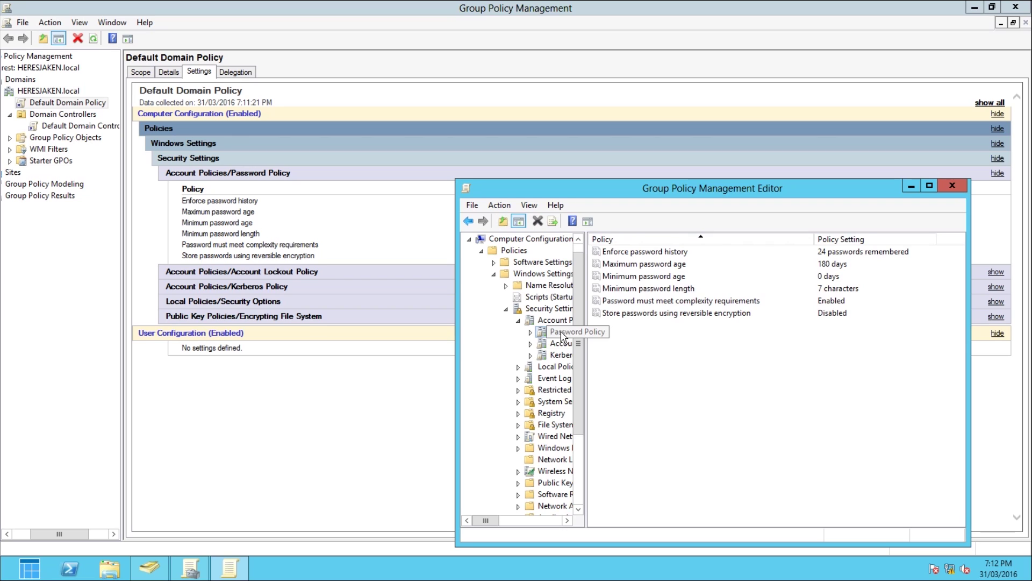
Step: Set Maximum password age to 0 days
{"action": "left_click", "coordinate": [655, 266]}
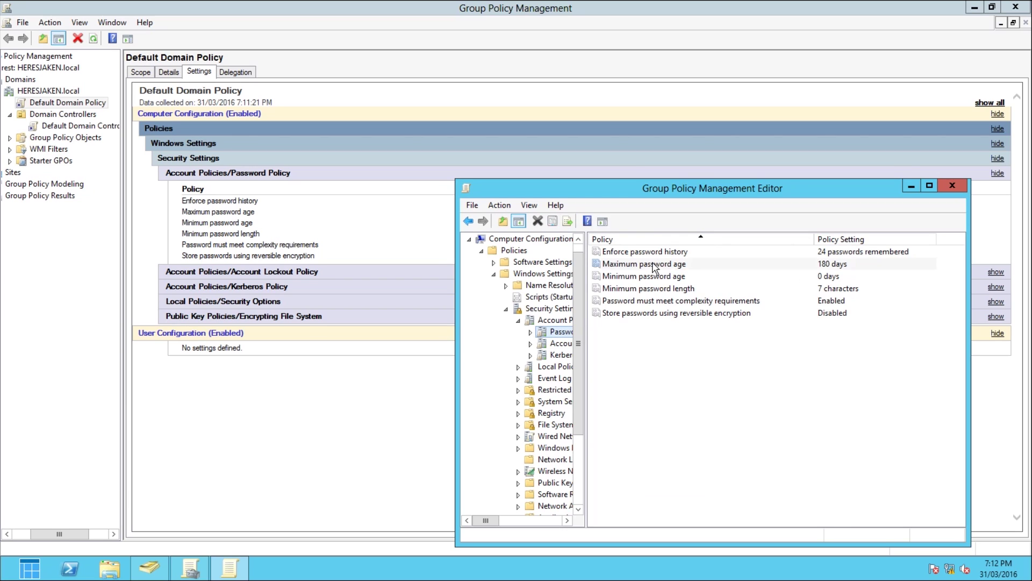
{"action": "double_click", "coordinate": [655, 266]}
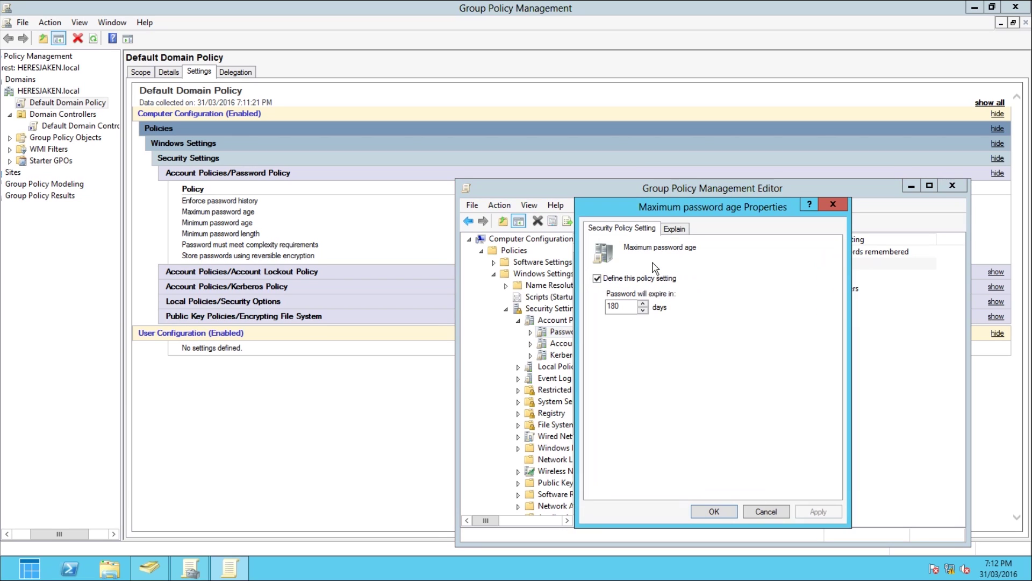
{"action": "double_click", "coordinate": [626, 307]}
{"action": "type", "text": "0"}
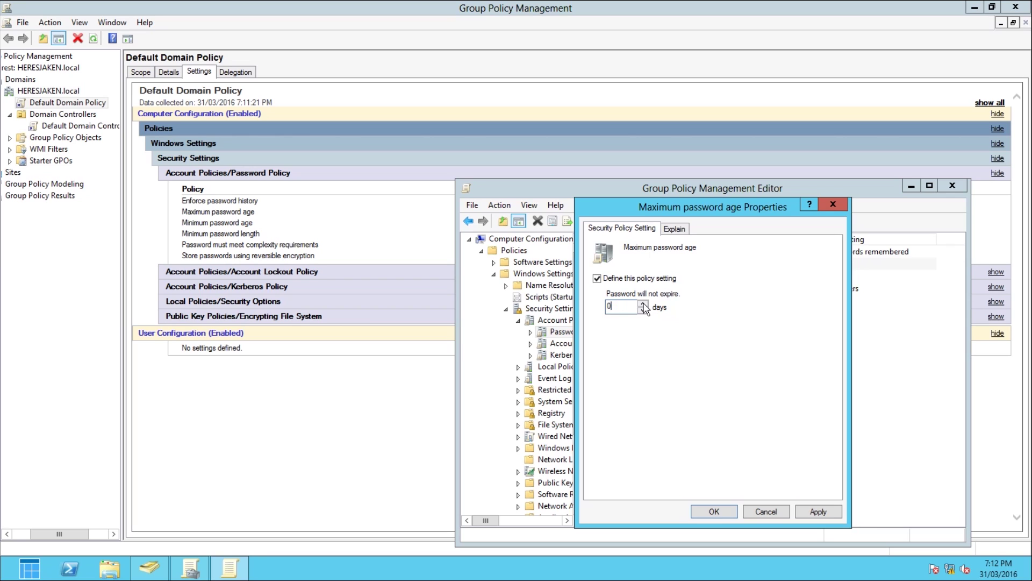
{"action": "left_click_drag", "start_coordinate": [619, 308], "coordinate": [527, 302]}
{"action": "type", "text": "365"}
{"action": "left_click_drag", "start_coordinate": [630, 306], "coordinate": [483, 315]}
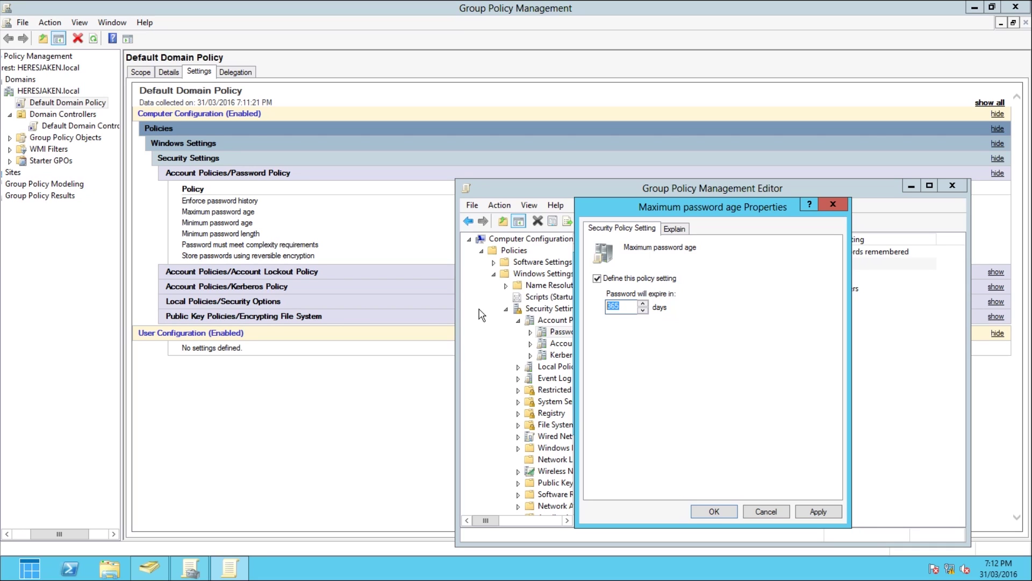
{"action": "type", "text": "0"}
{"action": "left_click", "coordinate": [818, 512]}
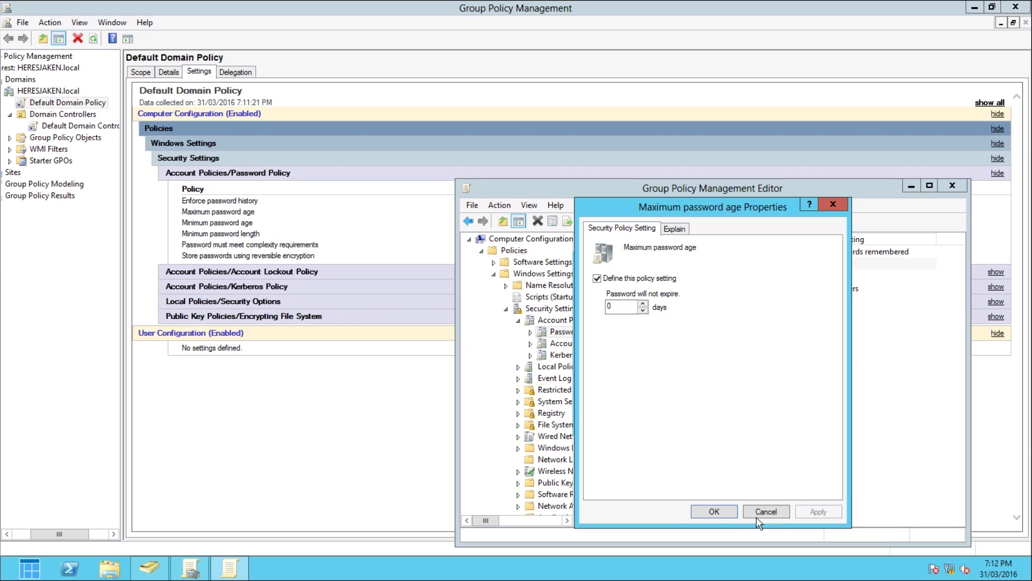
{"action": "left_click", "coordinate": [712, 511]}
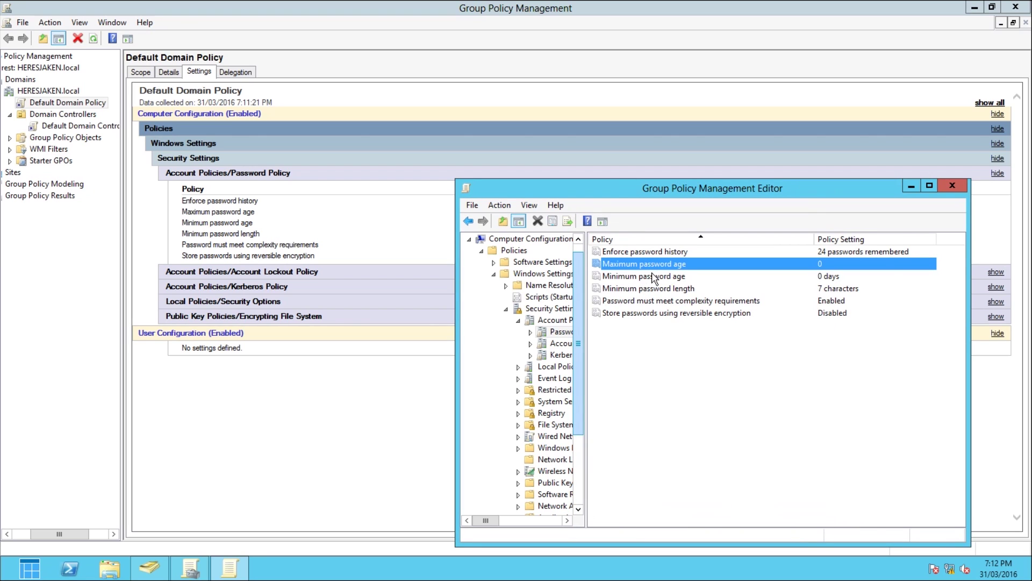
Step: Set Minimum password length to 3 characters
{"action": "double_click", "coordinate": [638, 289]}
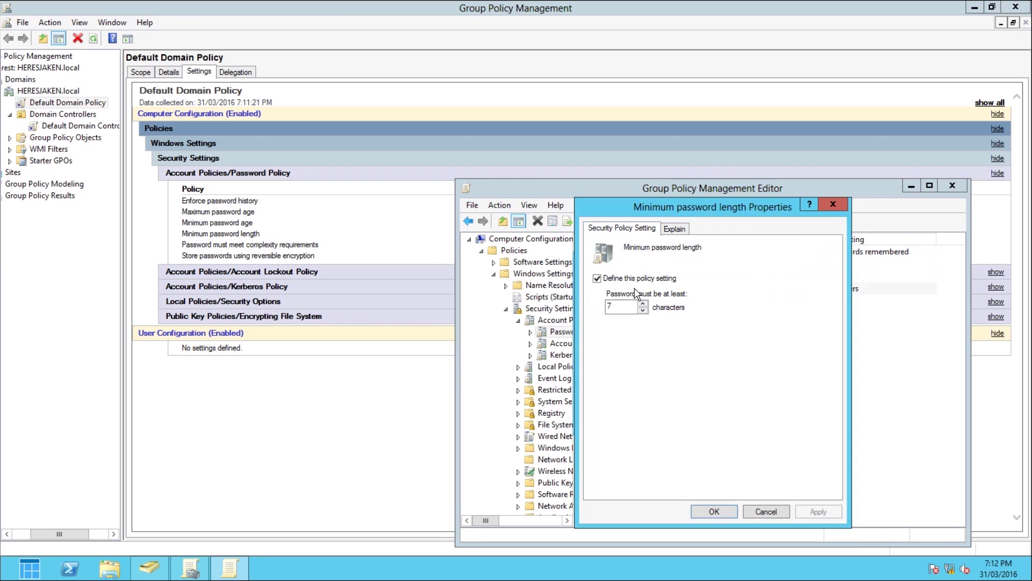
{"action": "left_click", "coordinate": [618, 282]}
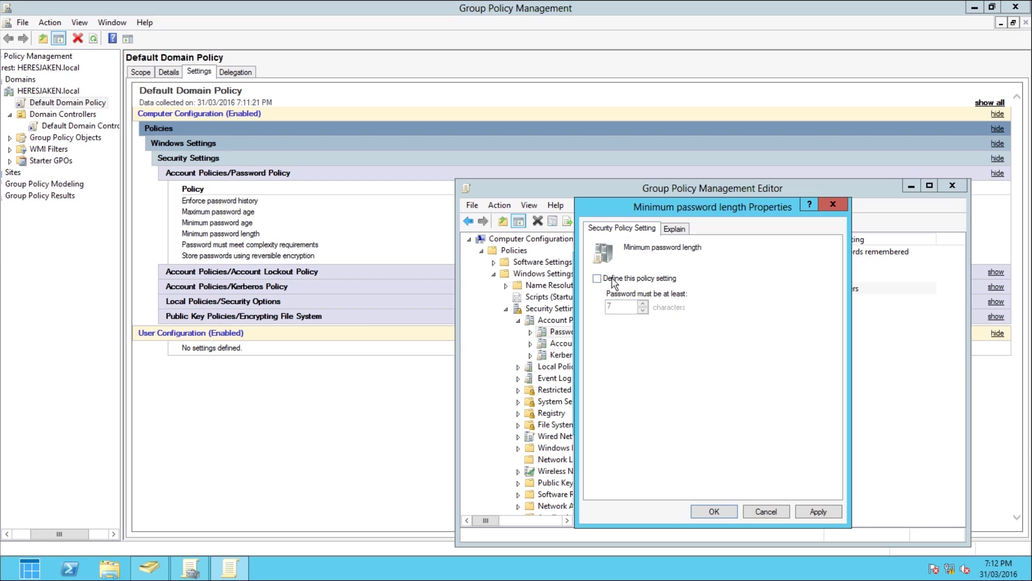
{"action": "left_click", "coordinate": [615, 284]}
{"action": "type", "text": "3"}
{"action": "left_click", "coordinate": [819, 518]}
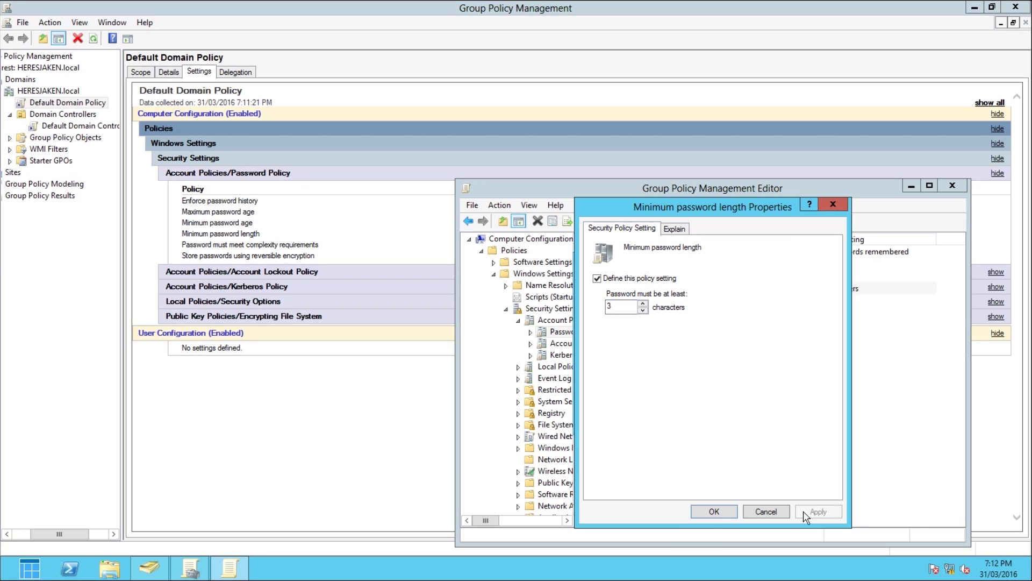
{"action": "left_click", "coordinate": [710, 513]}
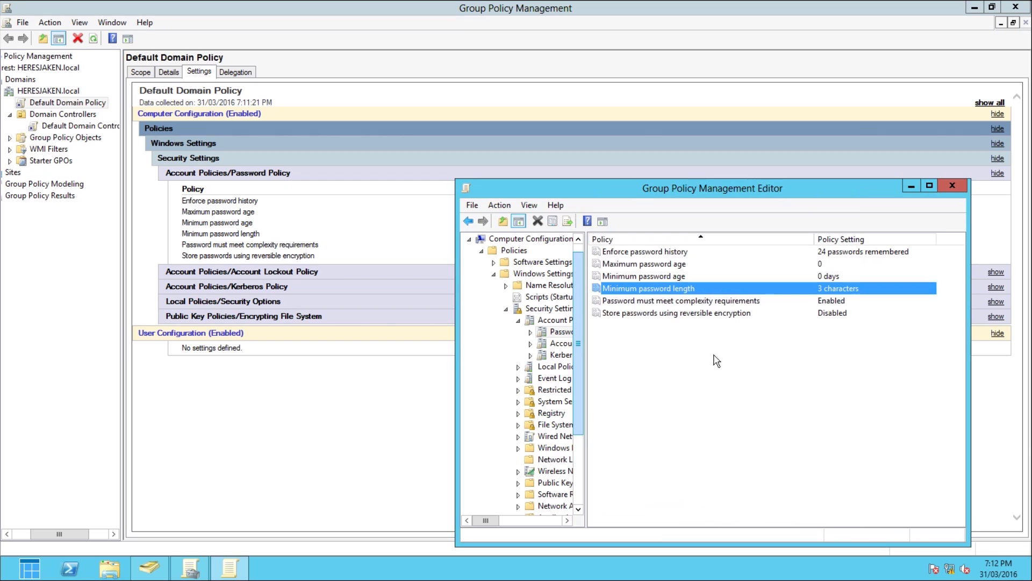
Step: Disable password complexity requirements and close the policy editor
{"action": "double_click", "coordinate": [693, 301]}
{"action": "left_click", "coordinate": [610, 308]}
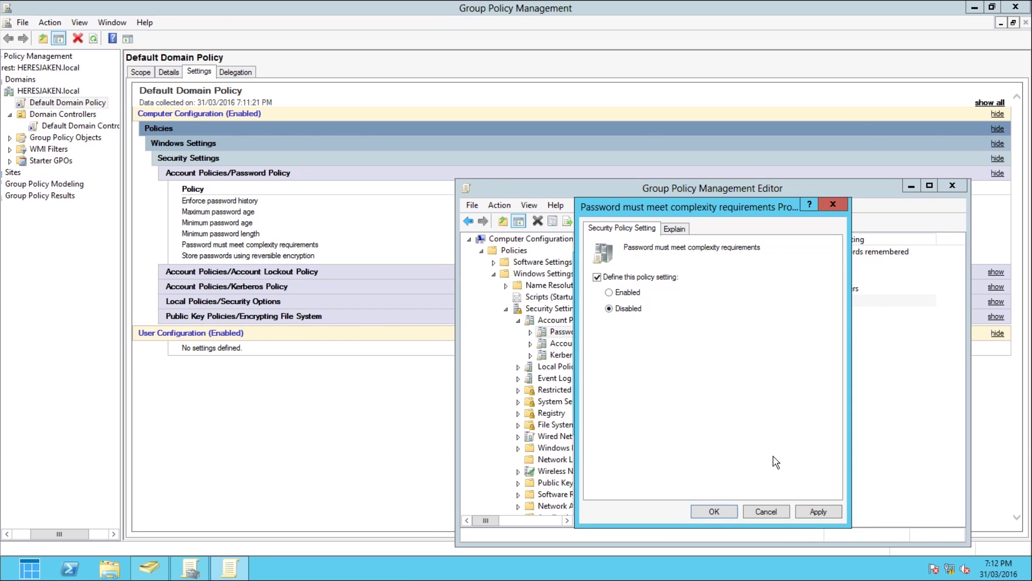
{"action": "left_click", "coordinate": [816, 513]}
{"action": "left_click", "coordinate": [723, 511]}
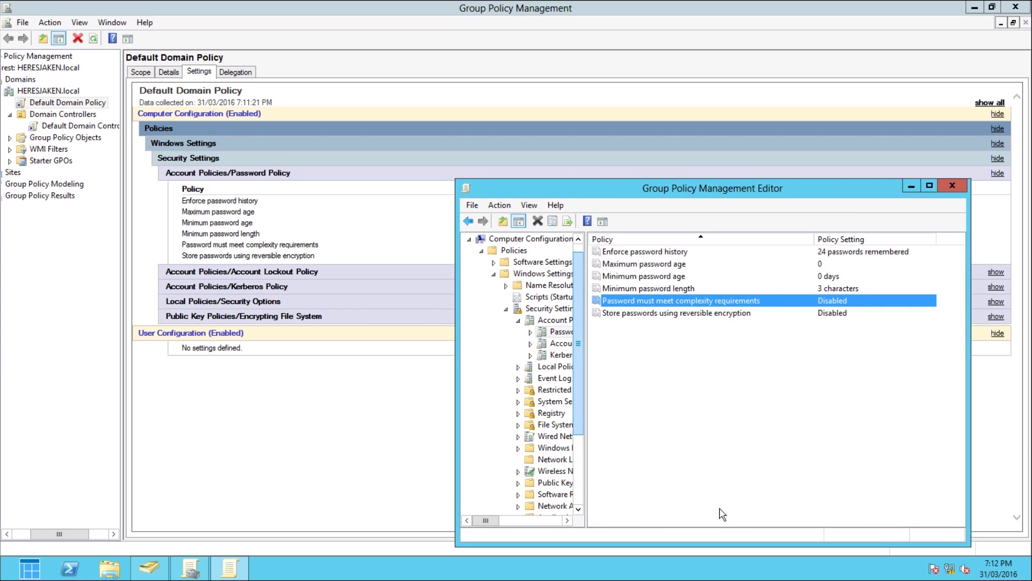
{"action": "left_click", "coordinate": [947, 186]}
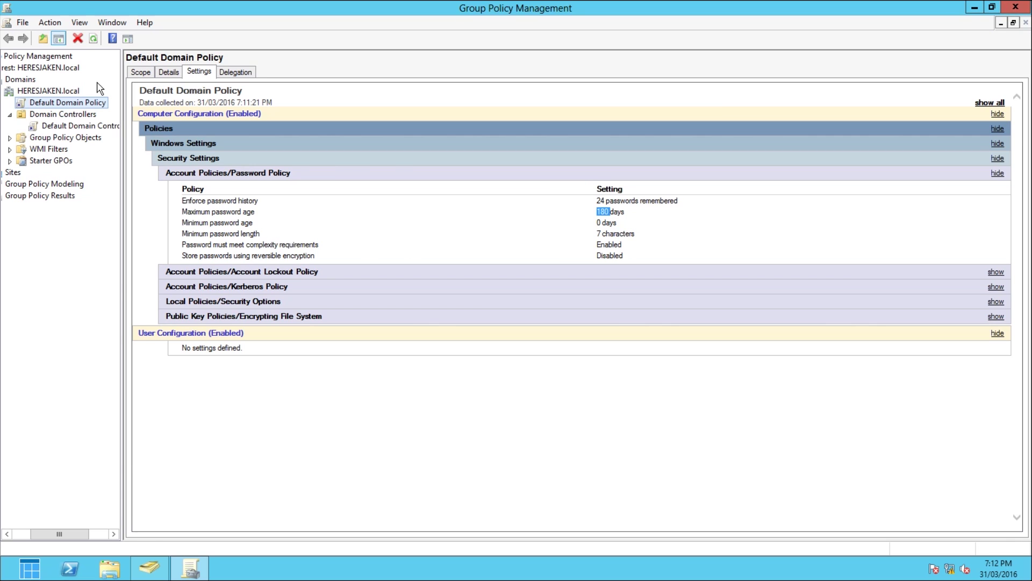
{"action": "left_click", "coordinate": [147, 74]}
Step: Recheck the Default Domain Policy's password and lockout settings report, then close Group Policy Management
{"action": "left_click", "coordinate": [200, 74]}
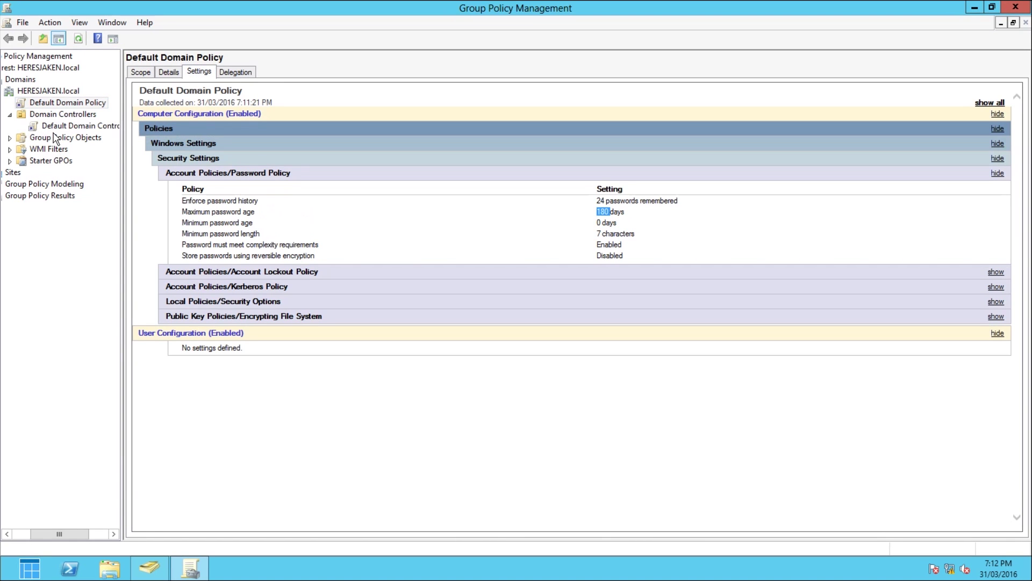
{"action": "left_click", "coordinate": [56, 138]}
{"action": "left_click", "coordinate": [64, 126]}
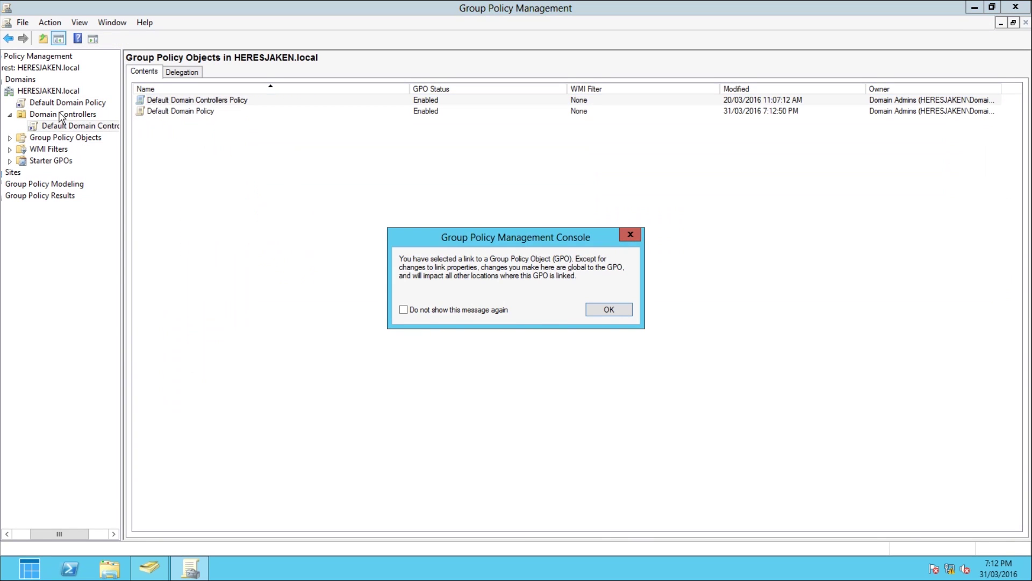
{"action": "left_click", "coordinate": [610, 310]}
{"action": "left_click", "coordinate": [83, 105]}
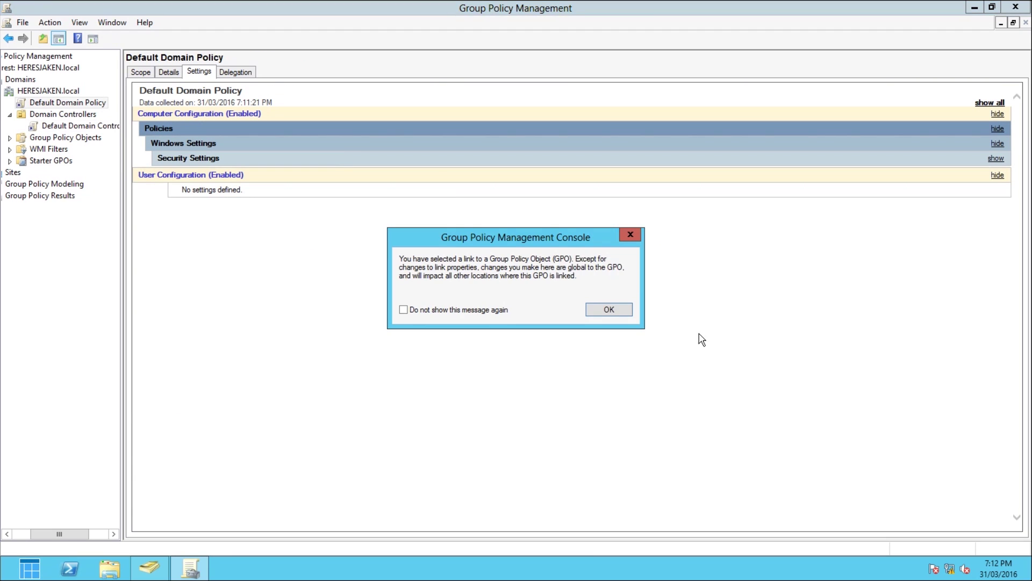
{"action": "left_click", "coordinate": [608, 309]}
{"action": "left_click", "coordinate": [261, 160]}
{"action": "left_click", "coordinate": [296, 185]}
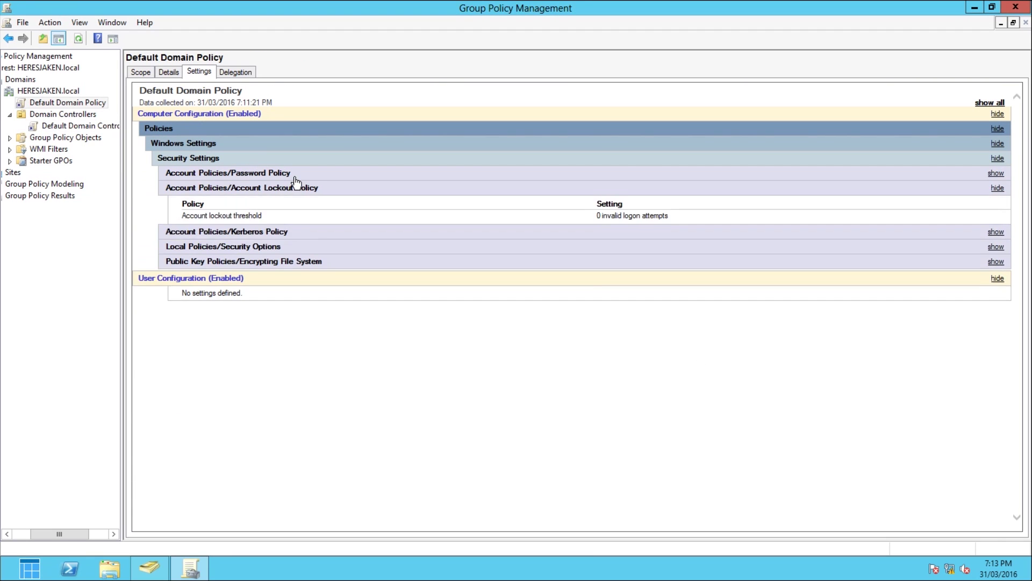
{"action": "left_click", "coordinate": [295, 176]}
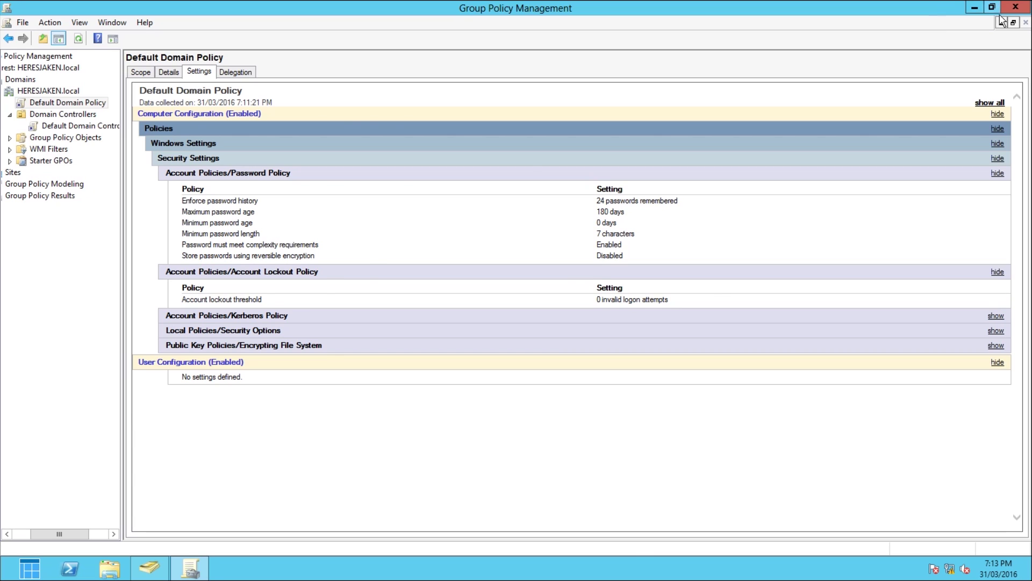
{"action": "left_click", "coordinate": [1024, 12]}
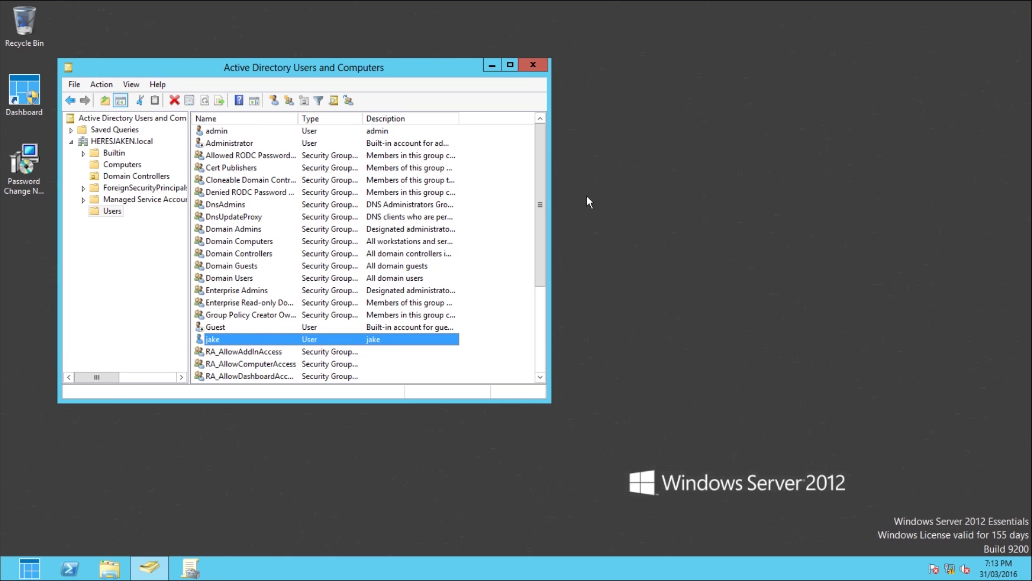
Step: Run gpupdate /force in a Command Prompt launched from Win+R
{"action": "key", "text": "super+r"}
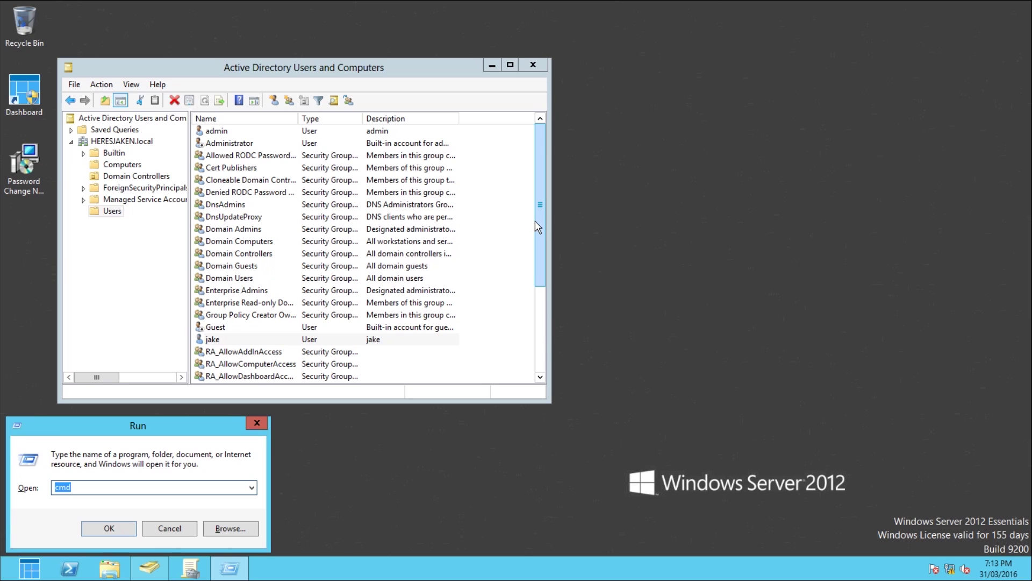
{"action": "key", "text": "Return"}
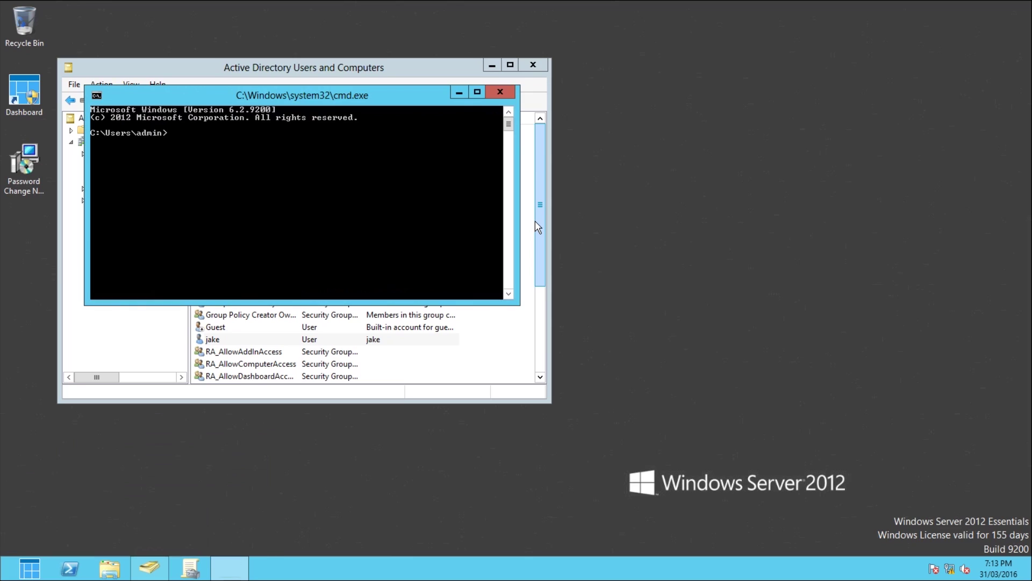
{"action": "type", "text": "gpupdate /force"}
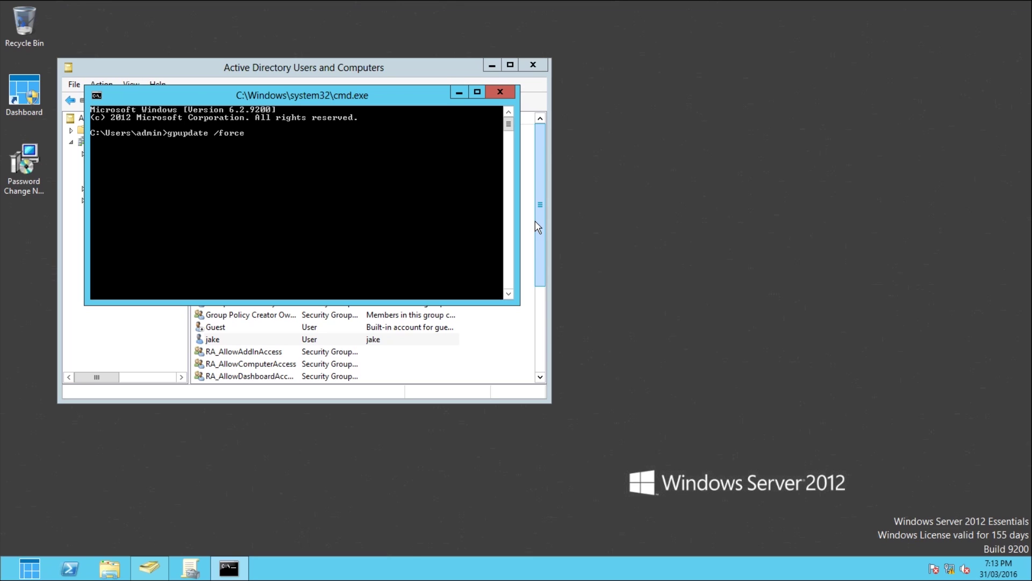
{"action": "key", "text": "Return"}
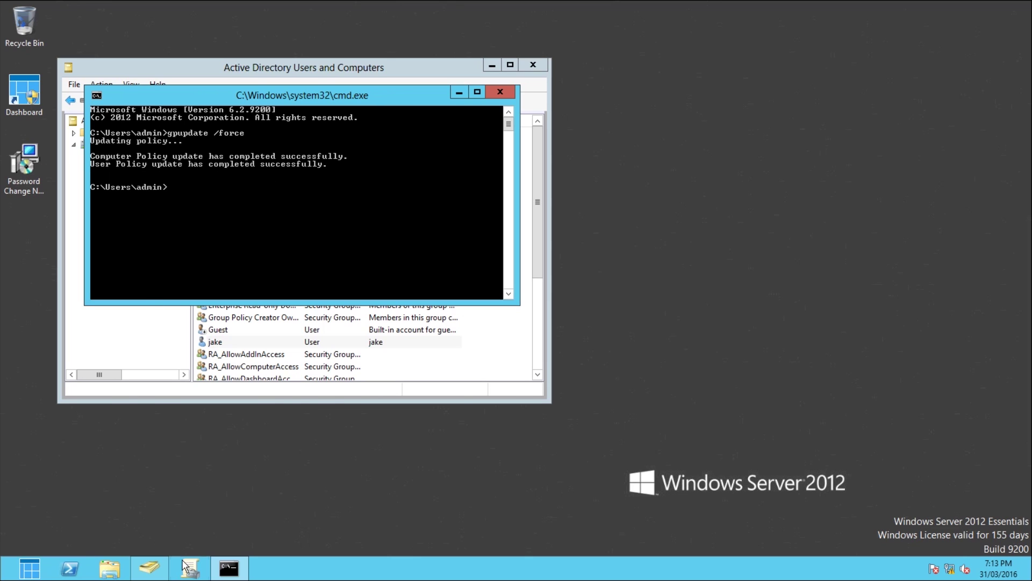
Step: Verify the Default Domain Policy report shows 0-day maximum age, 3-character minimum, complexity Disabled
{"action": "left_click", "coordinate": [198, 573]}
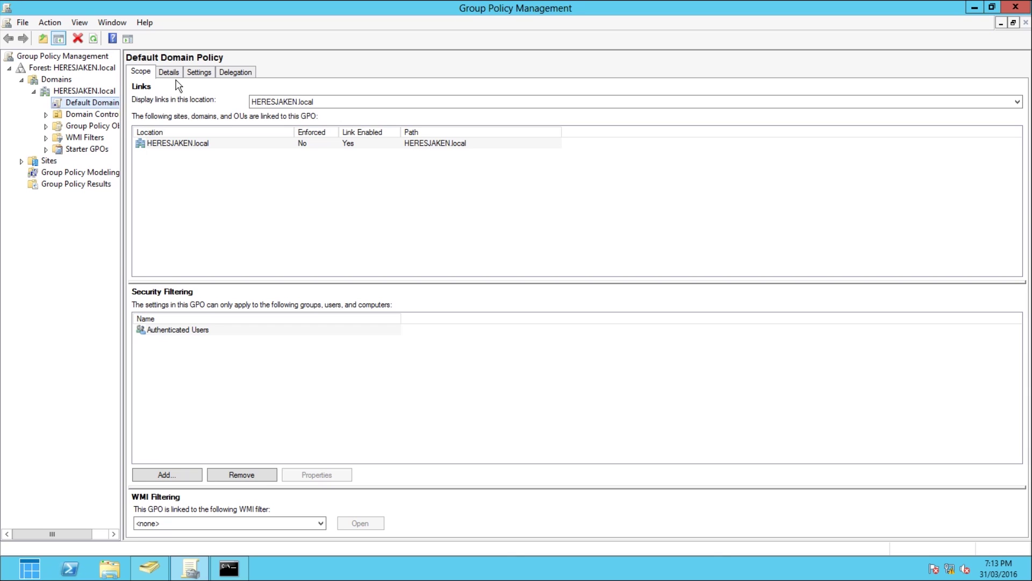
{"action": "left_click", "coordinate": [200, 74]}
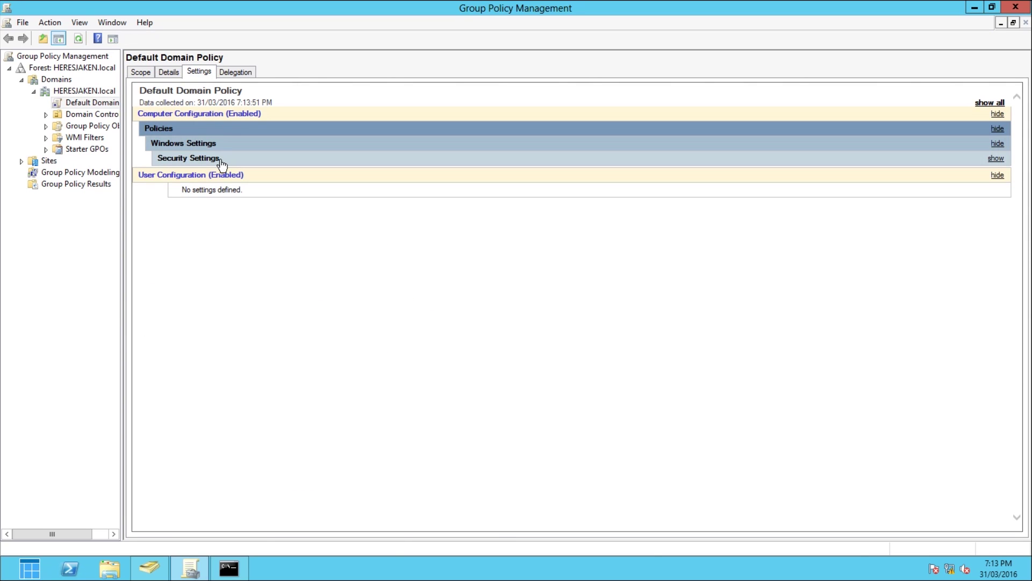
{"action": "left_click", "coordinate": [221, 160]}
{"action": "left_click", "coordinate": [237, 173]}
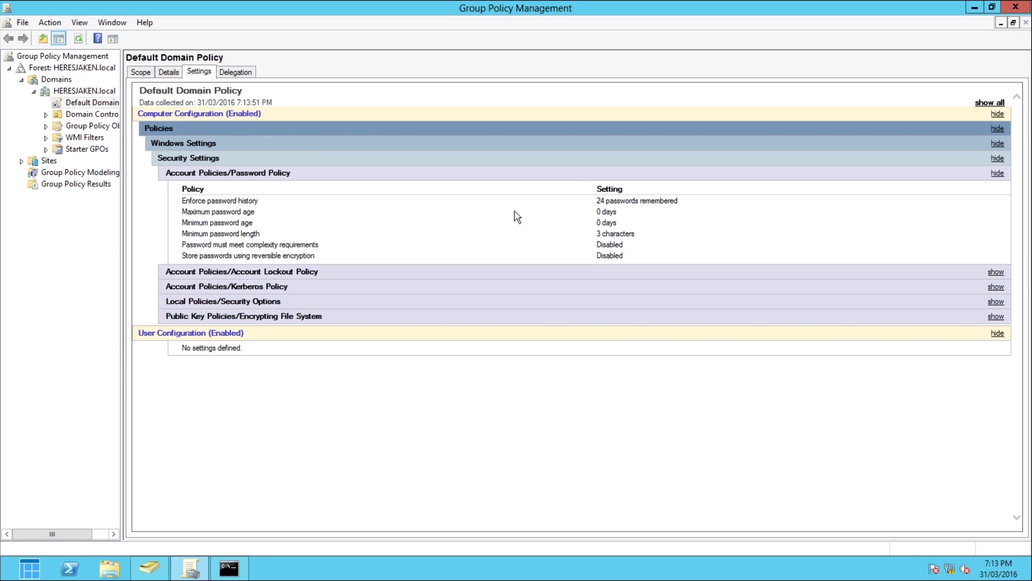
{"action": "right_click", "coordinate": [78, 102]}
Step: Edit Default Domain Policy again and navigate to Account Policies > Password Policy
{"action": "left_click", "coordinate": [107, 111]}
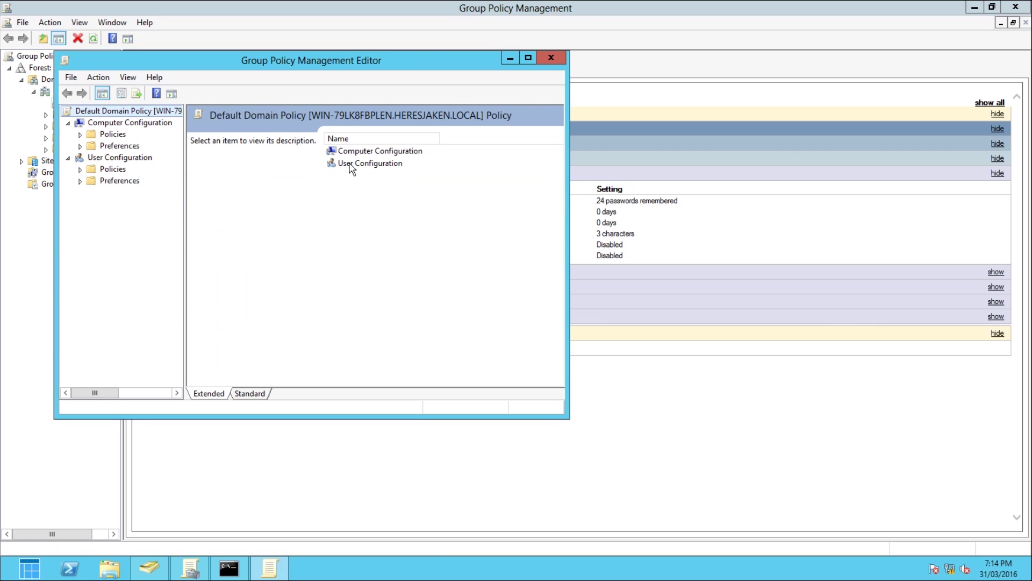
{"action": "left_click", "coordinate": [80, 134]}
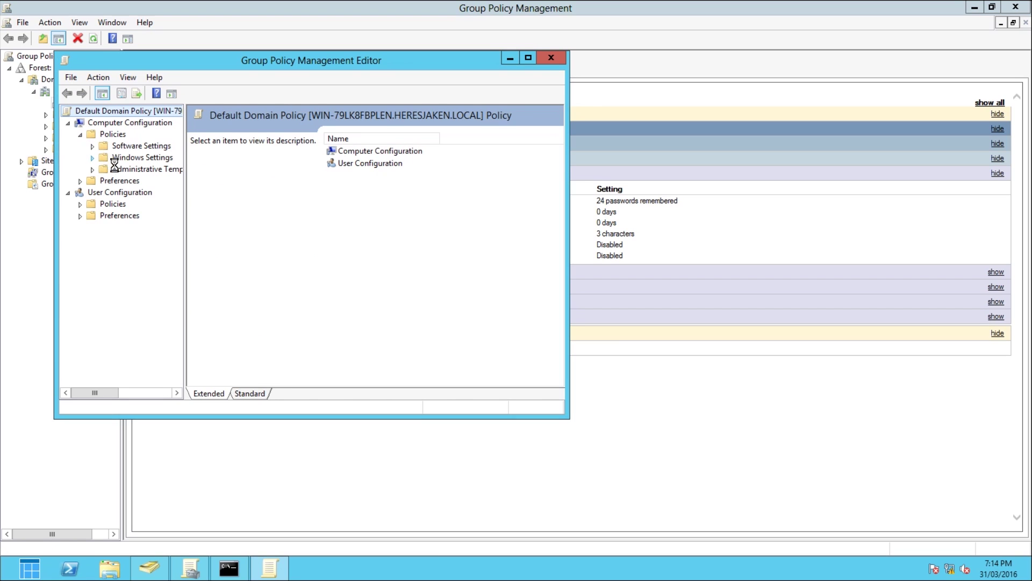
{"action": "double_click", "coordinate": [114, 160]}
{"action": "left_click", "coordinate": [104, 194]}
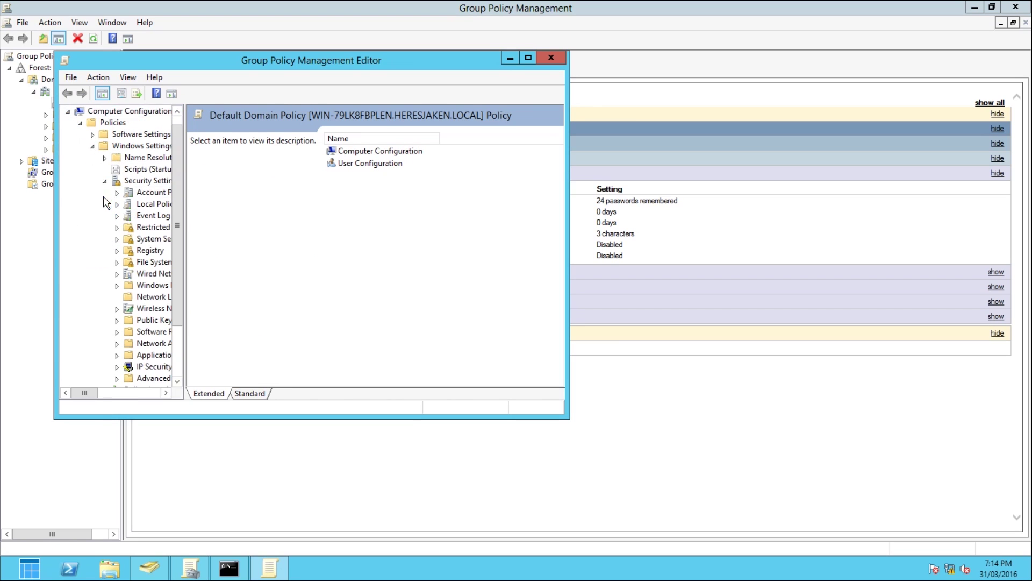
{"action": "left_click", "coordinate": [141, 206]}
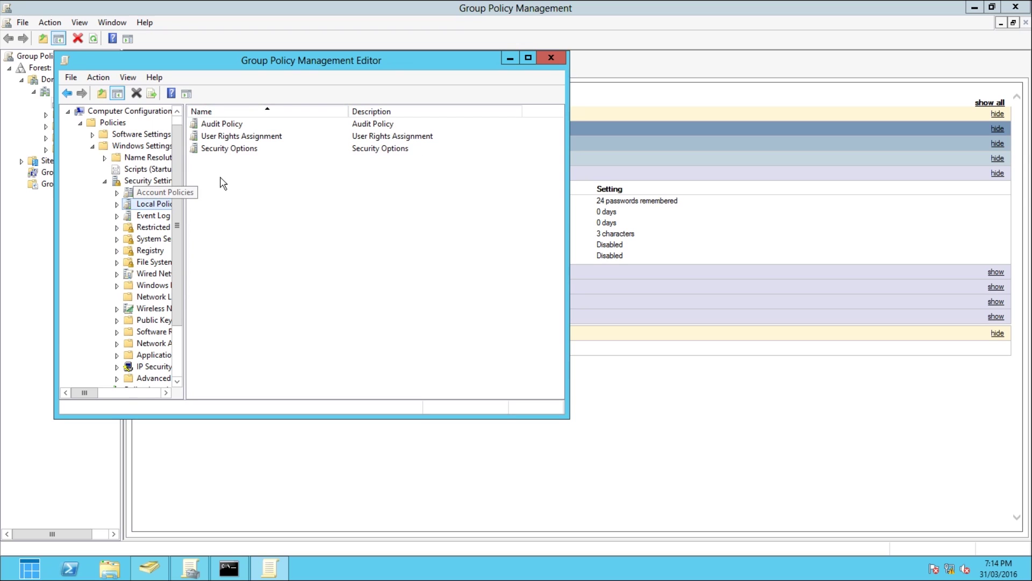
{"action": "left_click", "coordinate": [116, 205]}
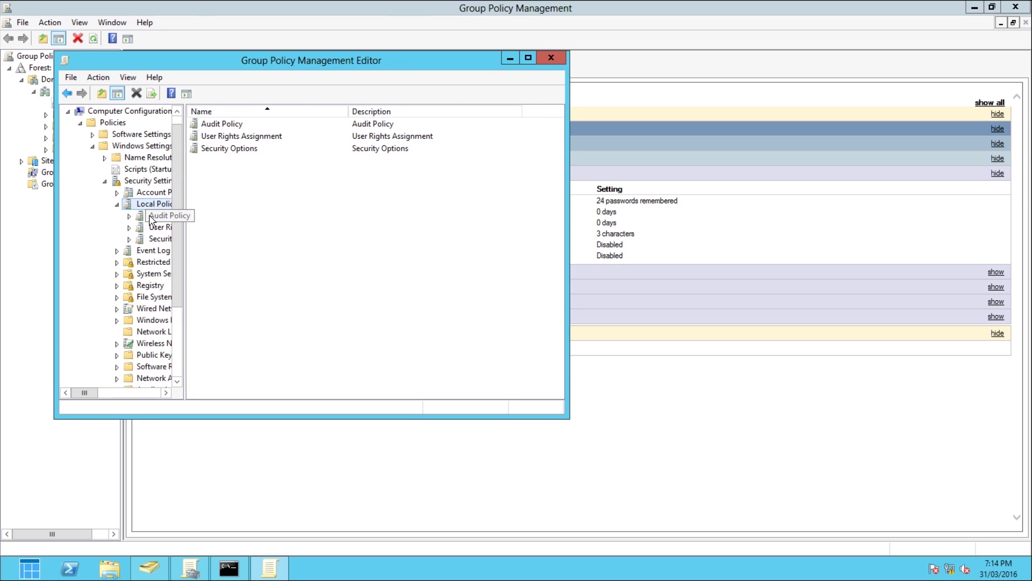
{"action": "left_click", "coordinate": [151, 217]}
{"action": "left_click", "coordinate": [117, 192]}
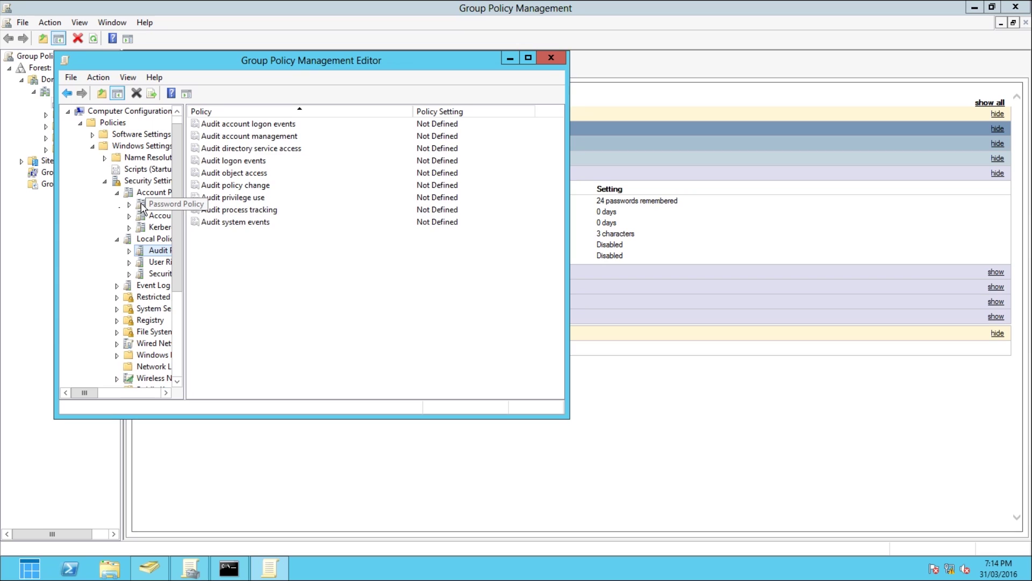
{"action": "left_click", "coordinate": [142, 207]}
Step: Set Enforce password history to 0 passwords remembered and close the editor
{"action": "double_click", "coordinate": [245, 124]}
{"action": "double_click", "coordinate": [215, 179]}
{"action": "type", "text": "0"}
{"action": "key", "text": "Escape"}
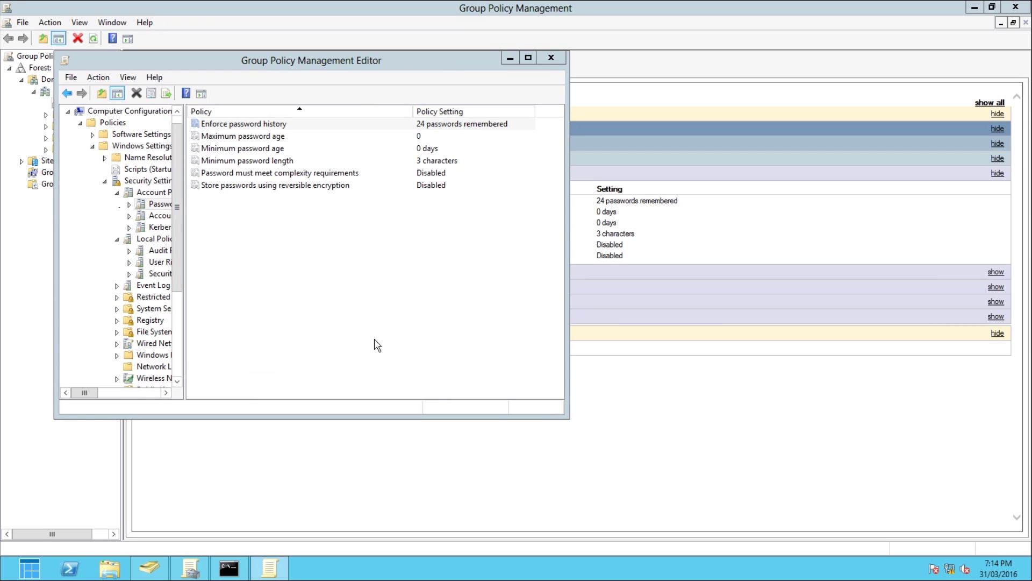
{"action": "double_click", "coordinate": [268, 125]}
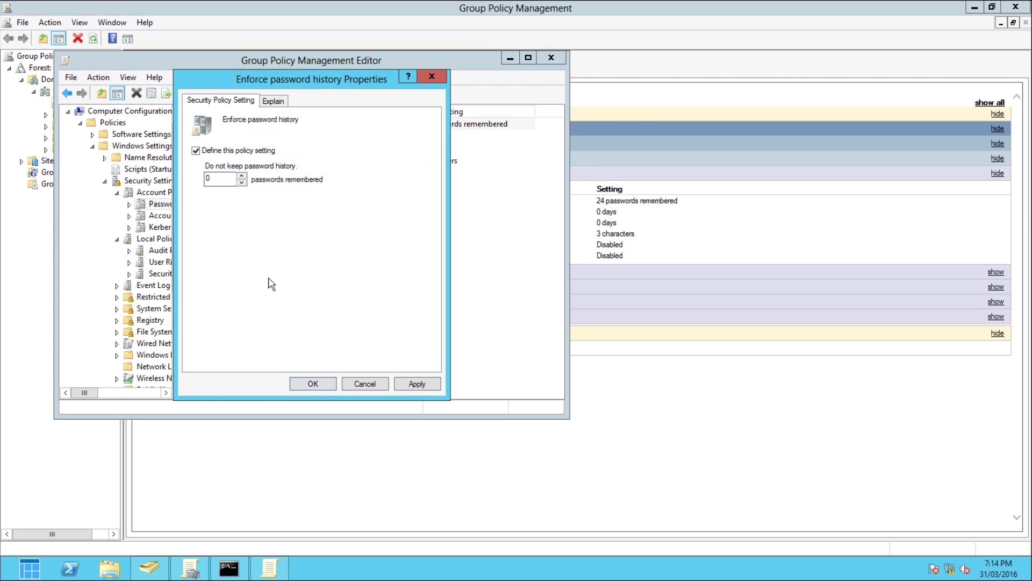
{"action": "left_click", "coordinate": [417, 383]}
{"action": "left_click", "coordinate": [312, 383]}
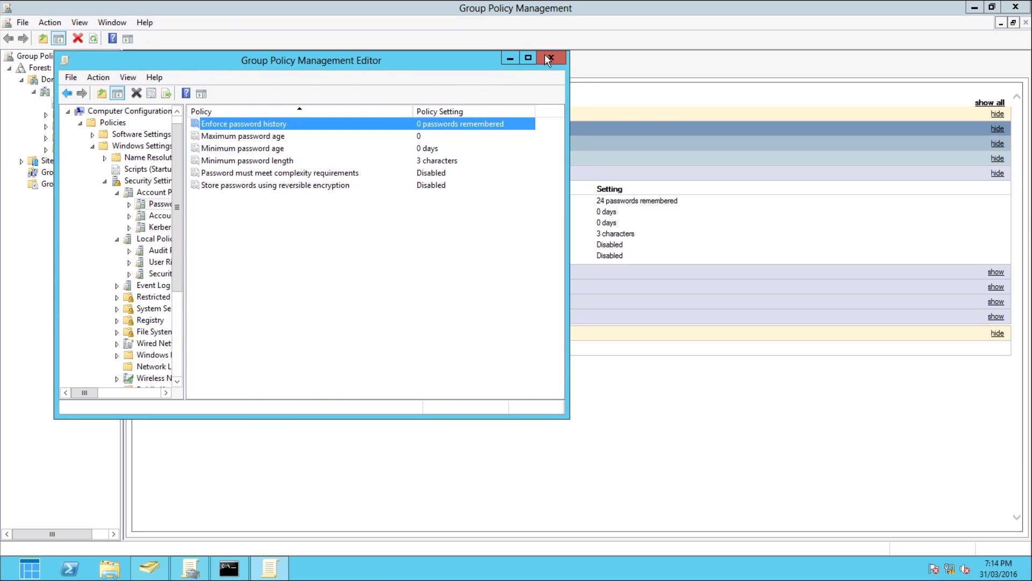
{"action": "left_click", "coordinate": [548, 57]}
{"action": "left_click", "coordinate": [241, 570]}
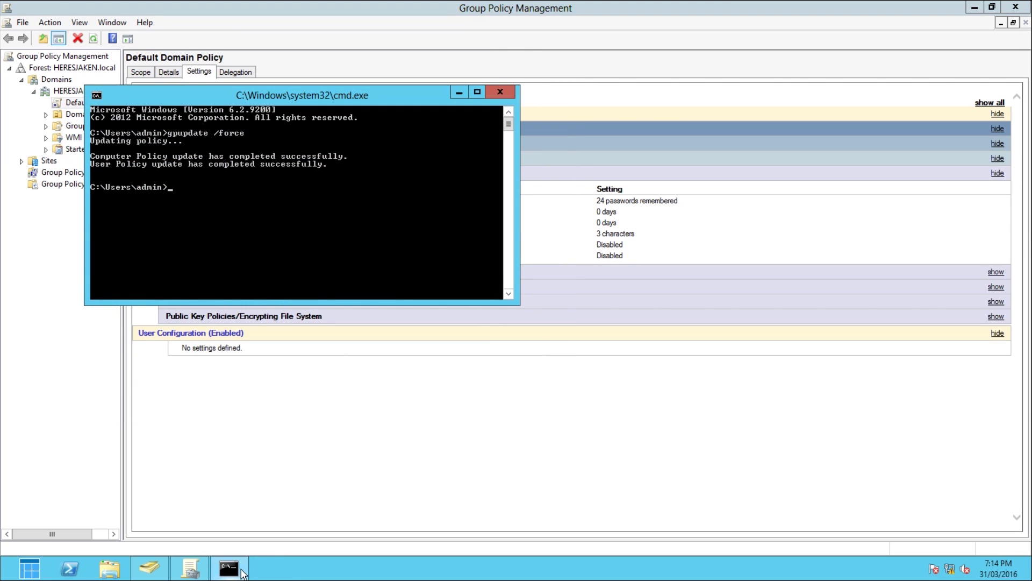
Step: Rerun gpupdate /force and return to the Group Policy Management console
{"action": "key", "text": "Up"}
{"action": "key", "text": "Return"}
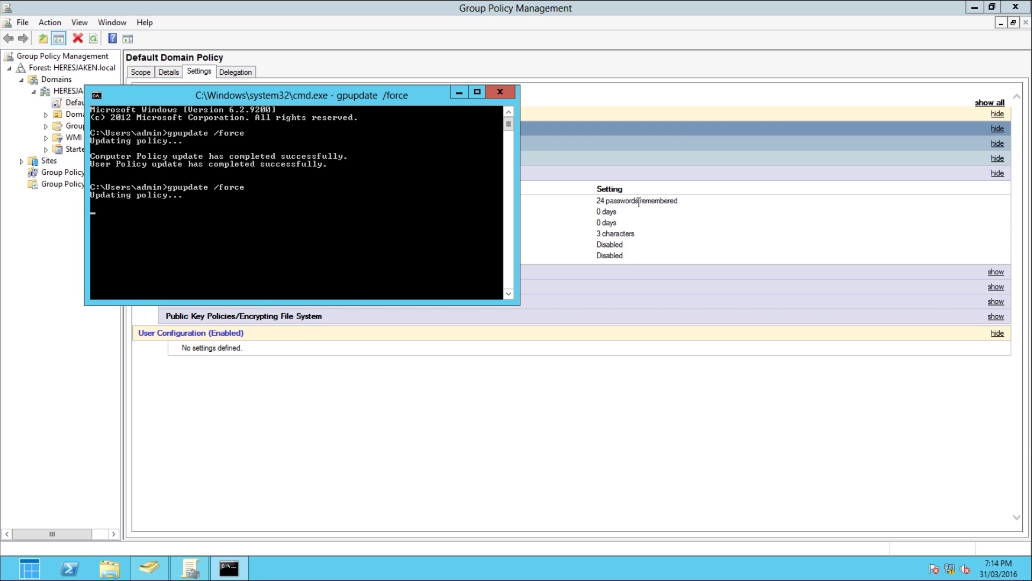
{"action": "left_click", "coordinate": [554, 214]}
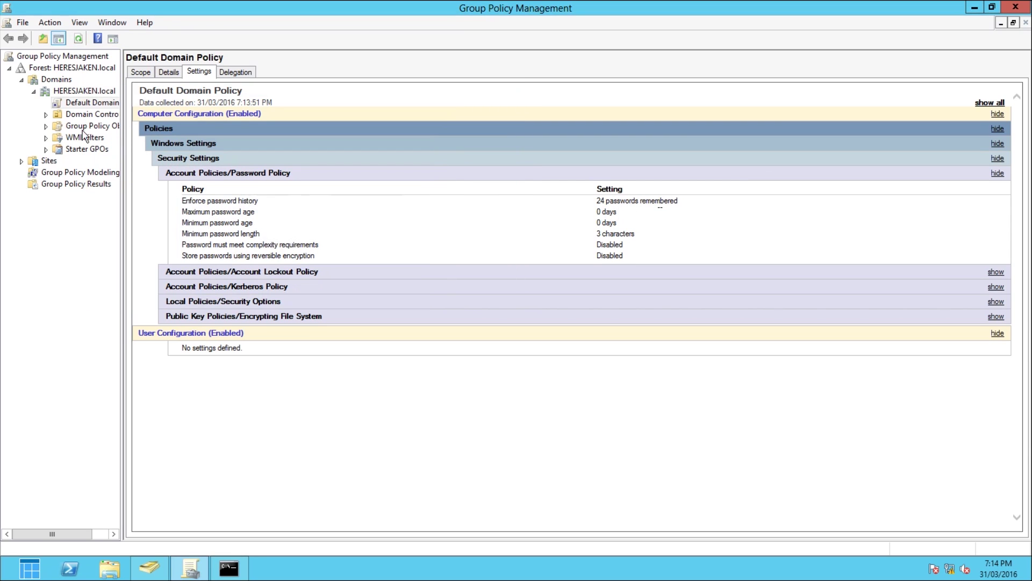
Step: View the Default Domain Policy report with its Password Policy settings expanded
{"action": "left_click", "coordinate": [46, 125]}
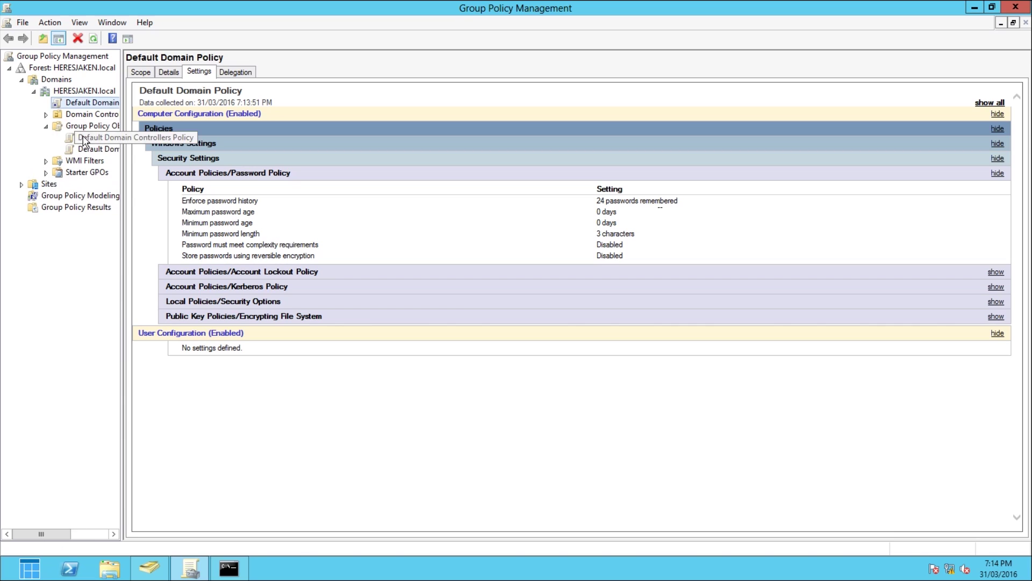
{"action": "left_click", "coordinate": [89, 137]}
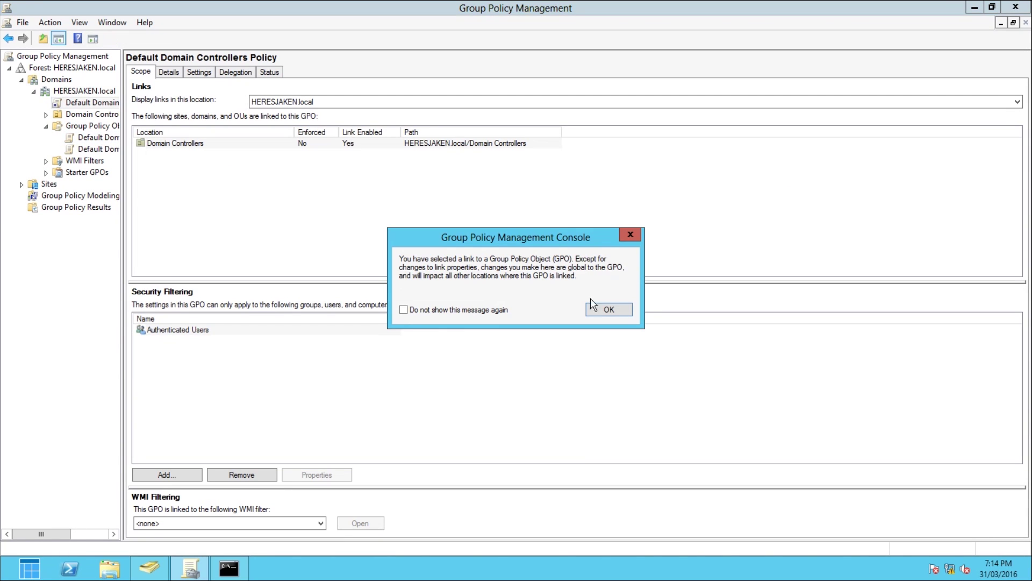
{"action": "left_click", "coordinate": [613, 308]}
{"action": "left_click", "coordinate": [219, 163]}
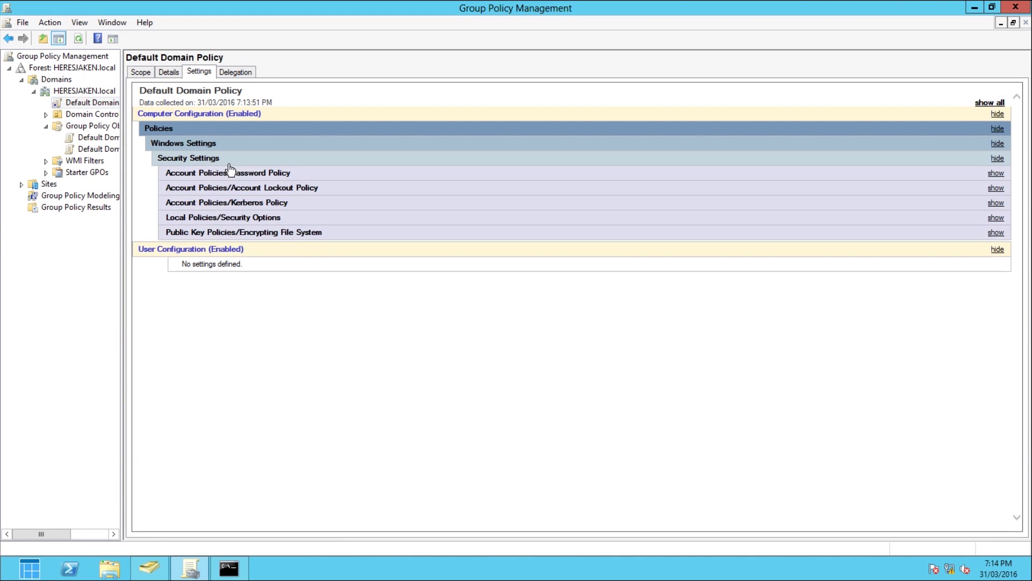
{"action": "left_click", "coordinate": [258, 175]}
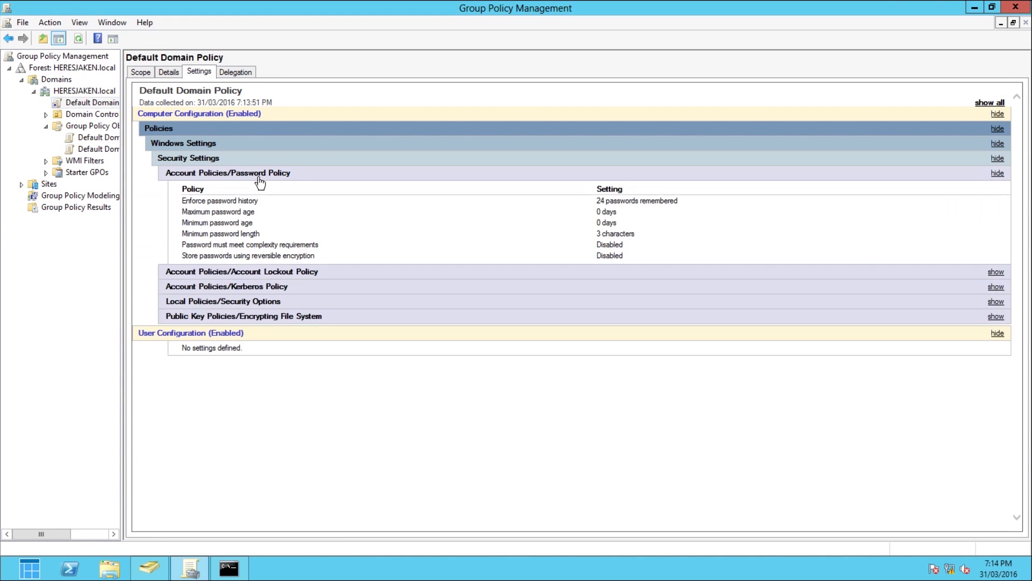
Step: Refresh the console, confirm 0 passwords remembered, then switch to the Windows 10 client
{"action": "left_click", "coordinate": [78, 39]}
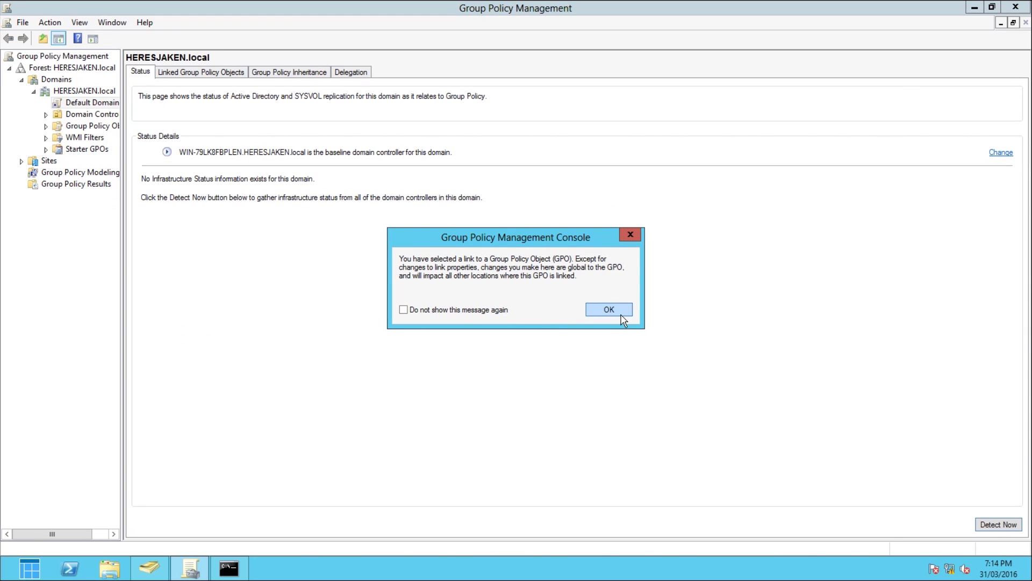
{"action": "left_click", "coordinate": [608, 310]}
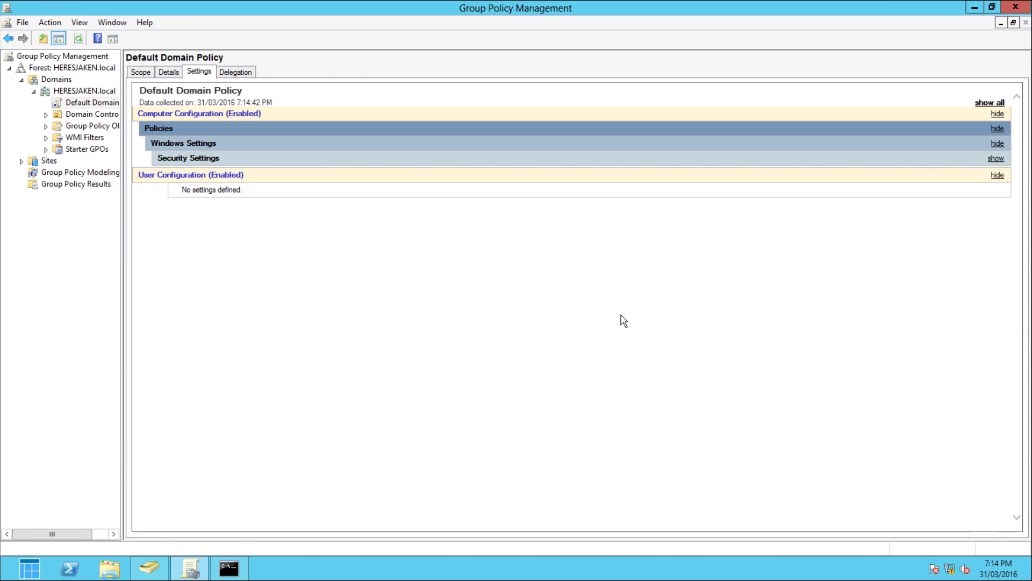
{"action": "left_click", "coordinate": [300, 160]}
{"action": "left_click", "coordinate": [293, 174]}
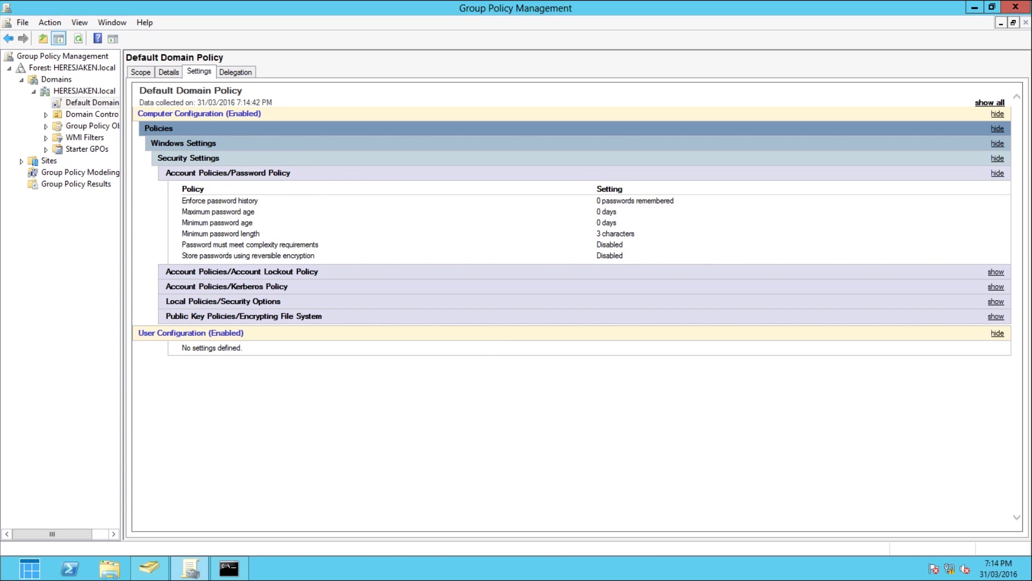
{"action": "left_click", "coordinate": [419, 551]}
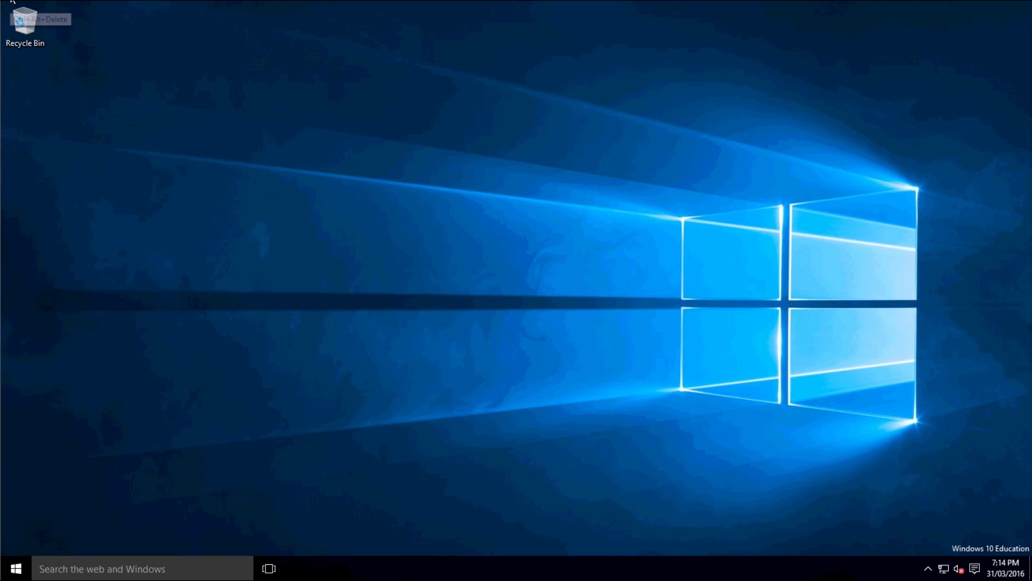
Step: Change the domain account's password to a three-character one from the Ctrl+Alt+Del screen
{"action": "key", "text": "ctrl+alt+Delete"}
{"action": "left_click", "coordinate": [507, 286]}
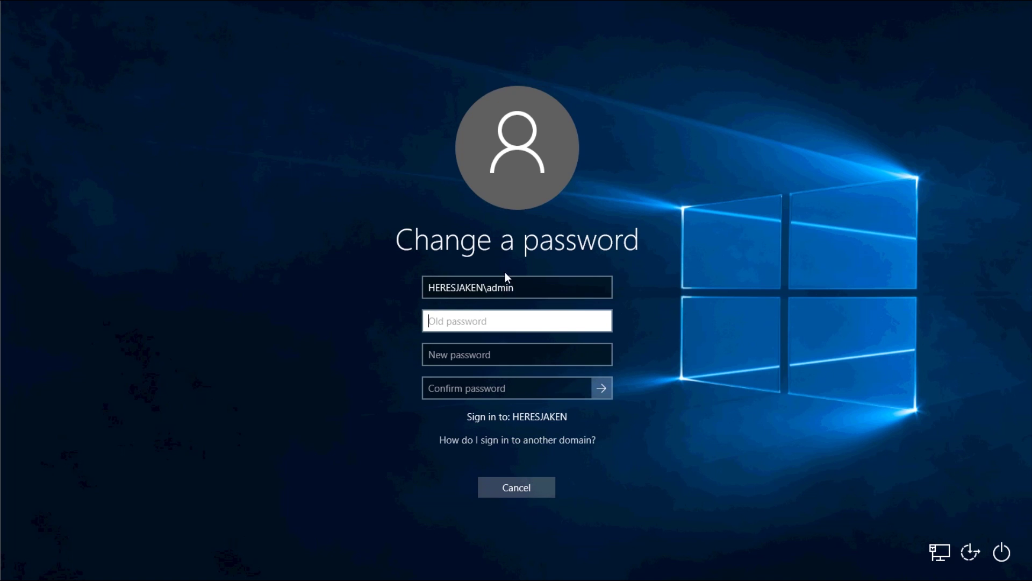
{"action": "type", "text": "****"}
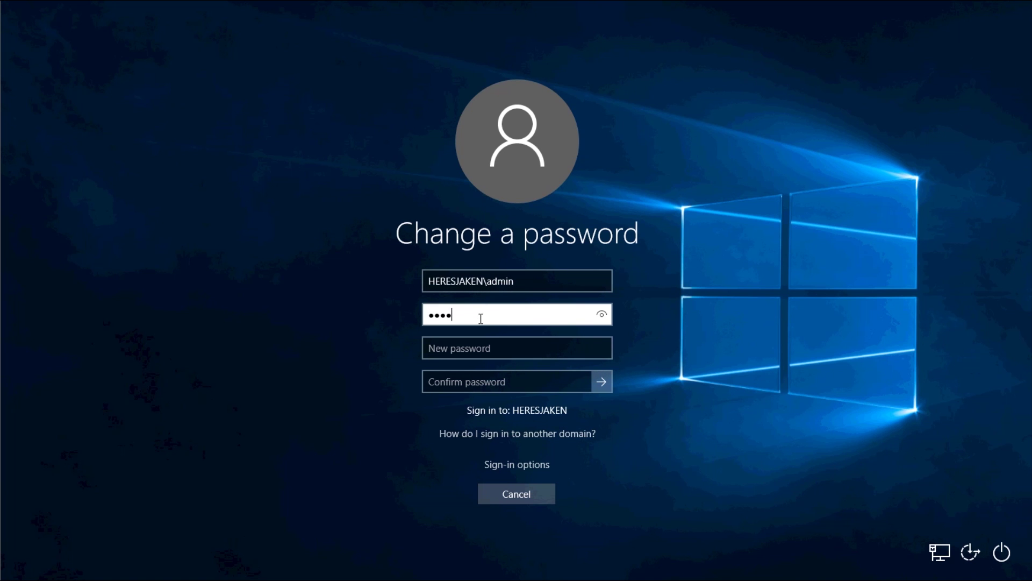
{"action": "type", "text": "*******"}
{"action": "key", "text": "Tab"}
{"action": "type", "text": "***"}
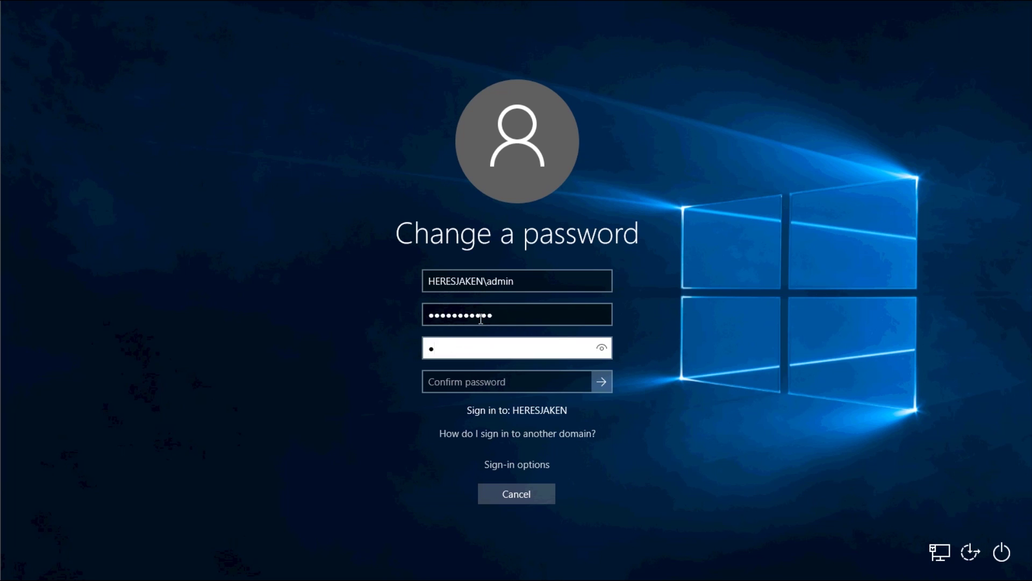
{"action": "key", "text": "Tab"}
{"action": "type", "text": "***"}
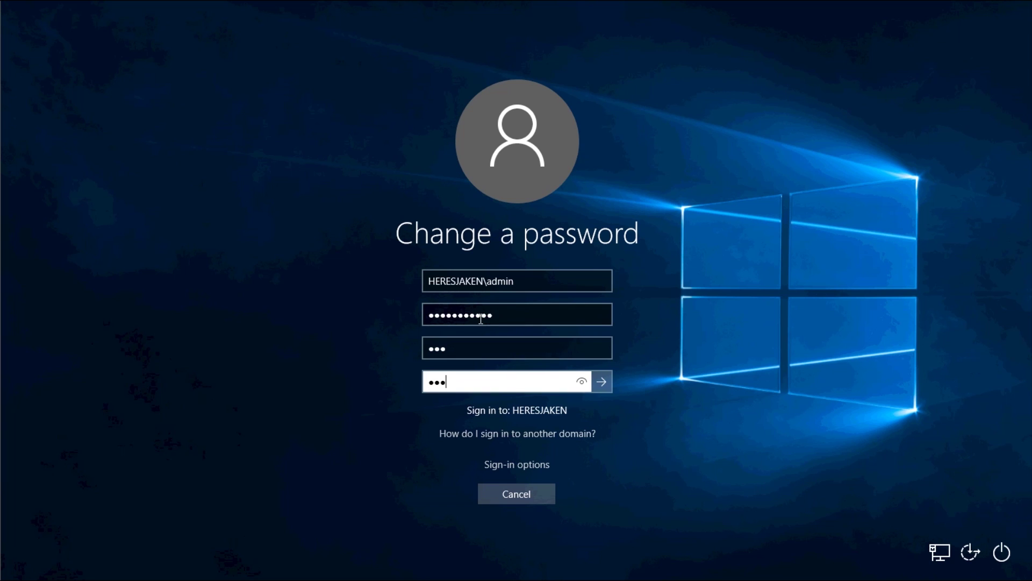
{"action": "key", "text": "Return"}
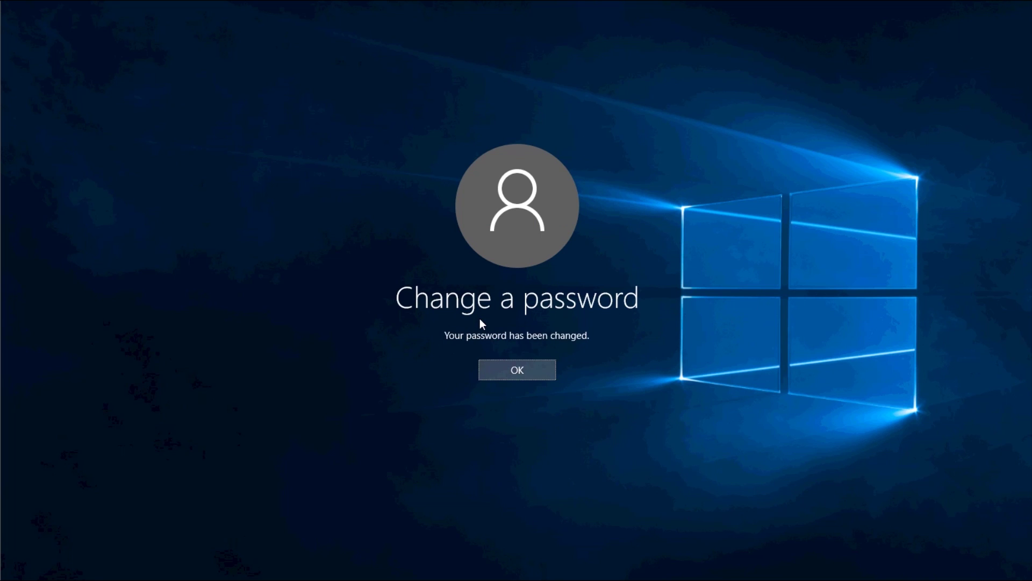
{"action": "key", "text": "Return"}
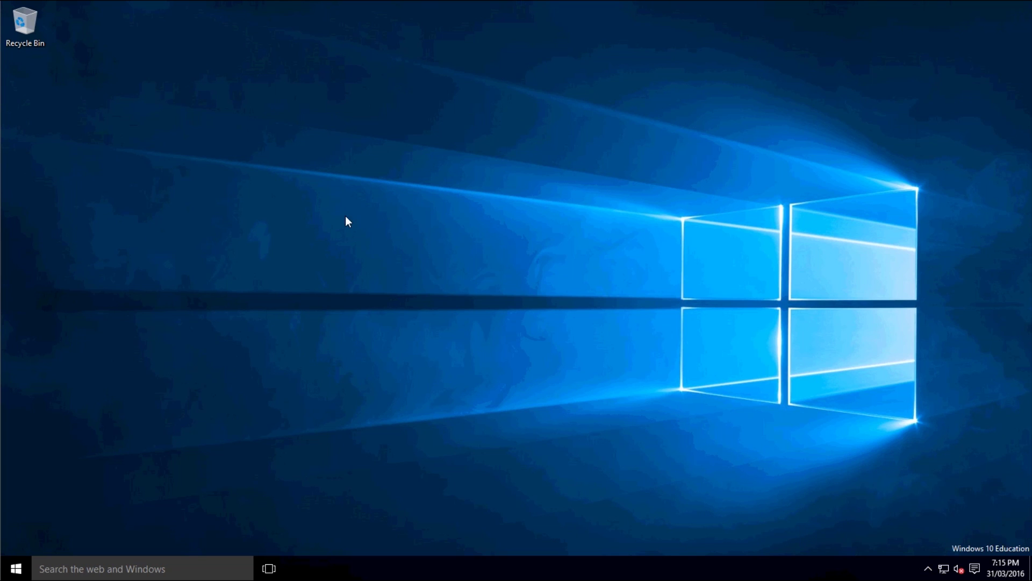
{"action": "key", "text": "ctrl+alt+Delete"}
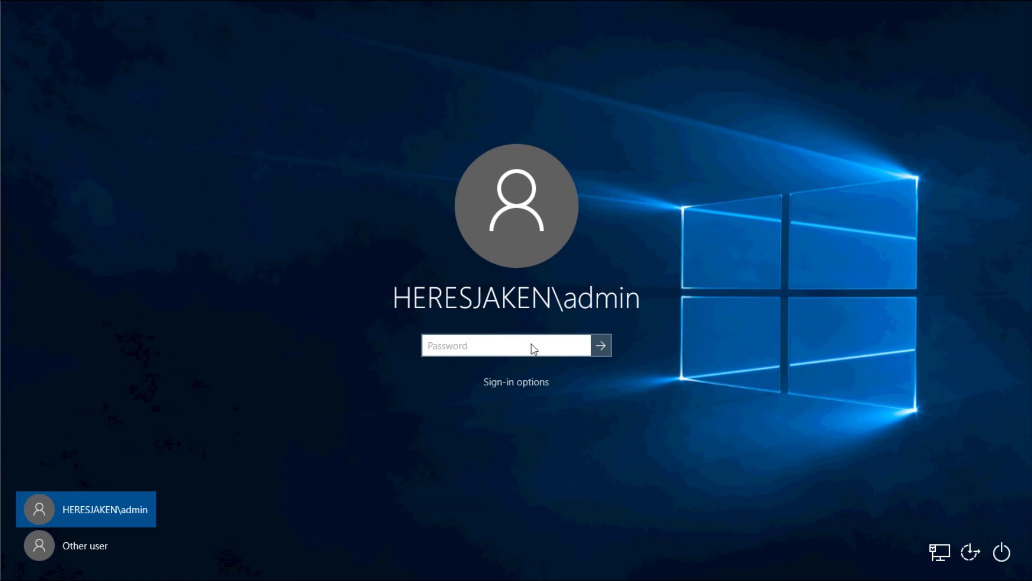
{"action": "type", "text": "••••"}
{"action": "key", "text": "Return"}
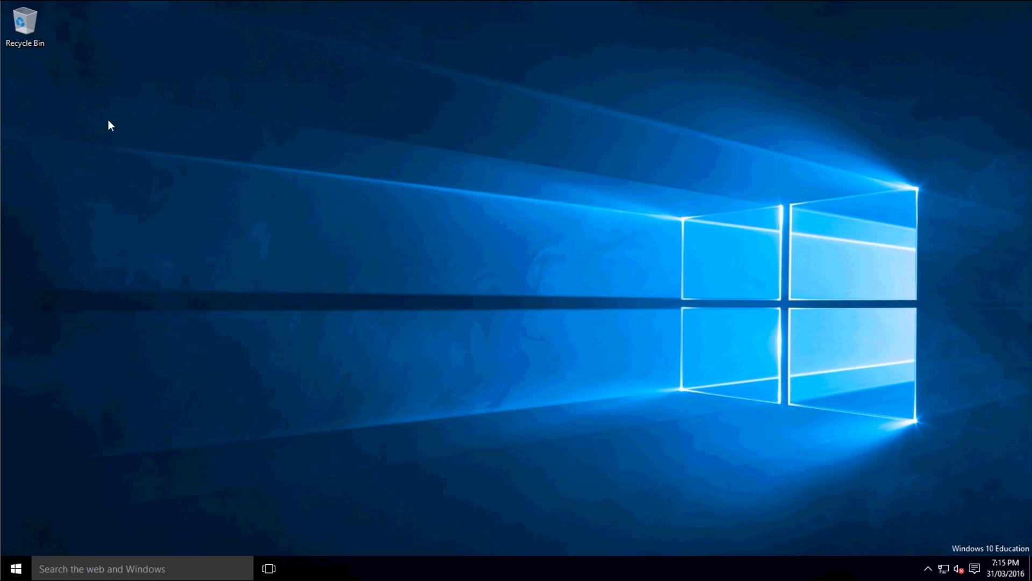
Step: Replace the three-character password with an eleven-character one through Change a password
{"action": "key", "text": "ctrl+alt+Delete"}
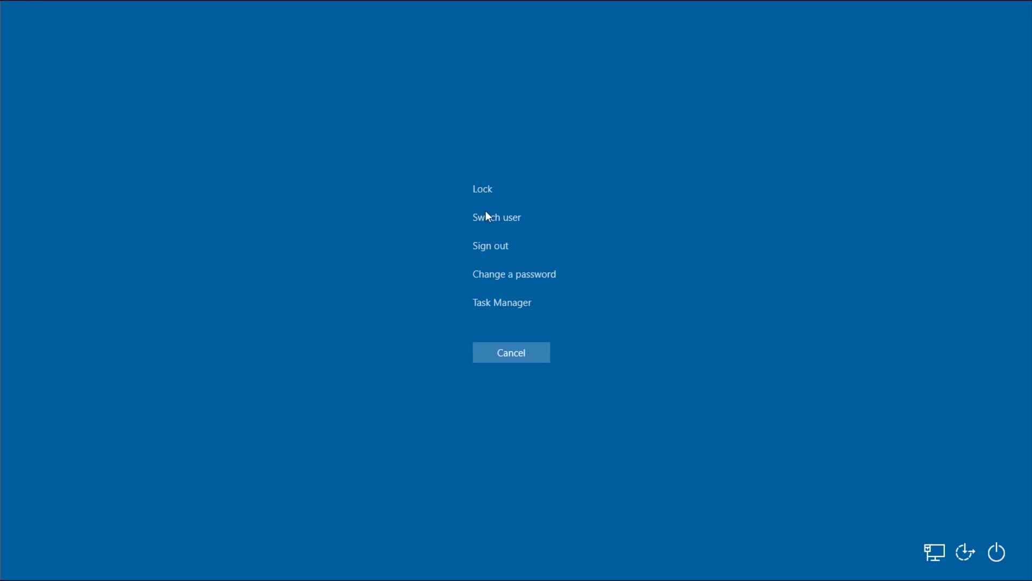
{"action": "left_click", "coordinate": [509, 274]}
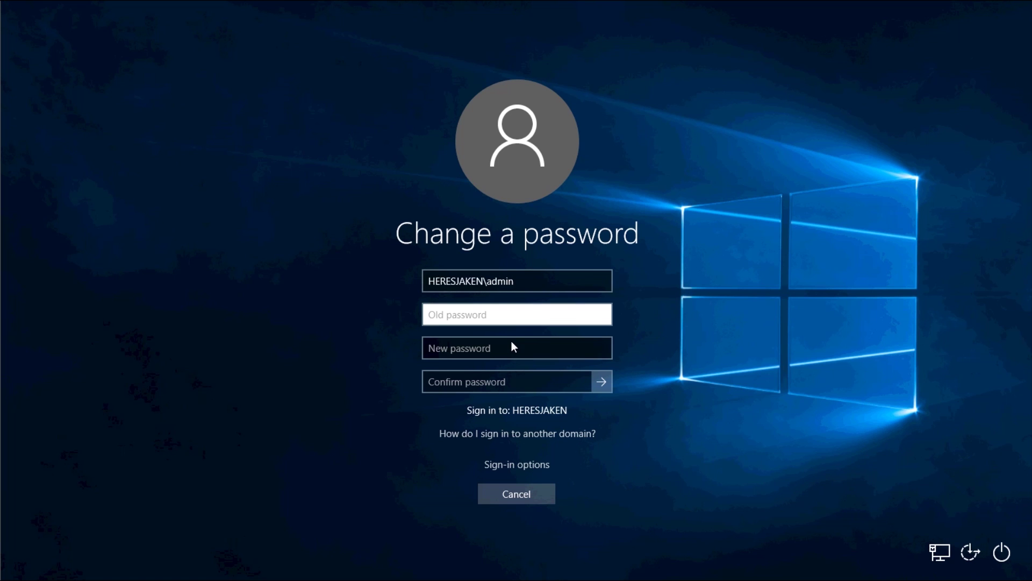
{"action": "type", "text": "abc"}
{"action": "key", "text": "Tab"}
{"action": "type", "text": "abcd"}
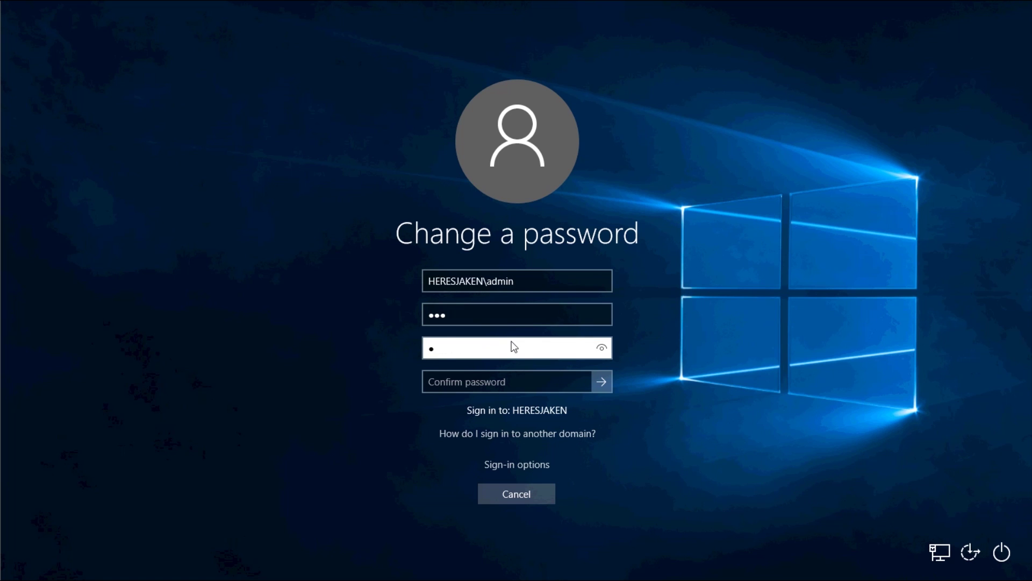
{"action": "type", "text": "efghijk"}
{"action": "key", "text": "Tab"}
{"action": "type", "text": "abcdefghi"}
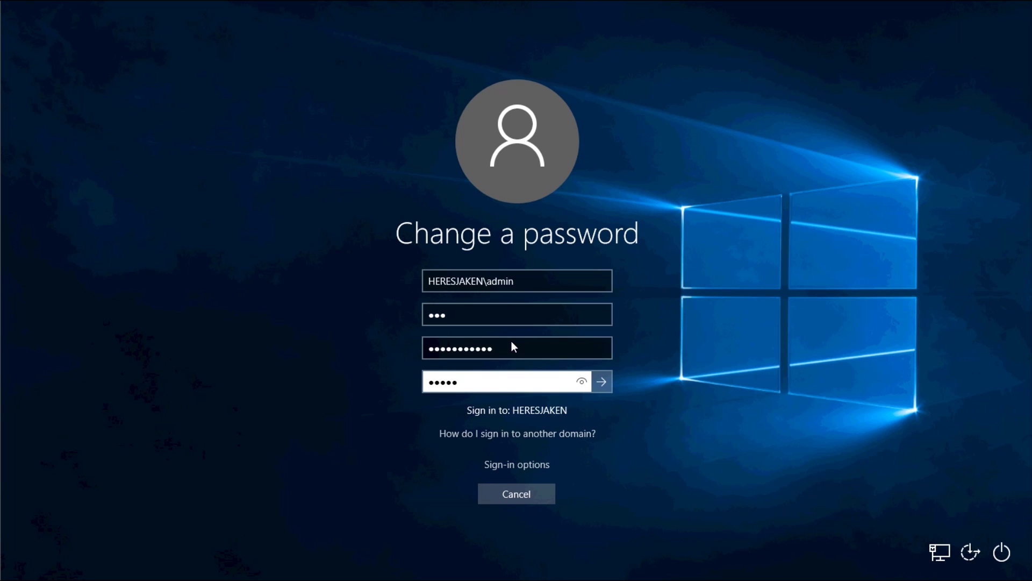
{"action": "type", "text": "j"}
{"action": "key", "text": "Return"}
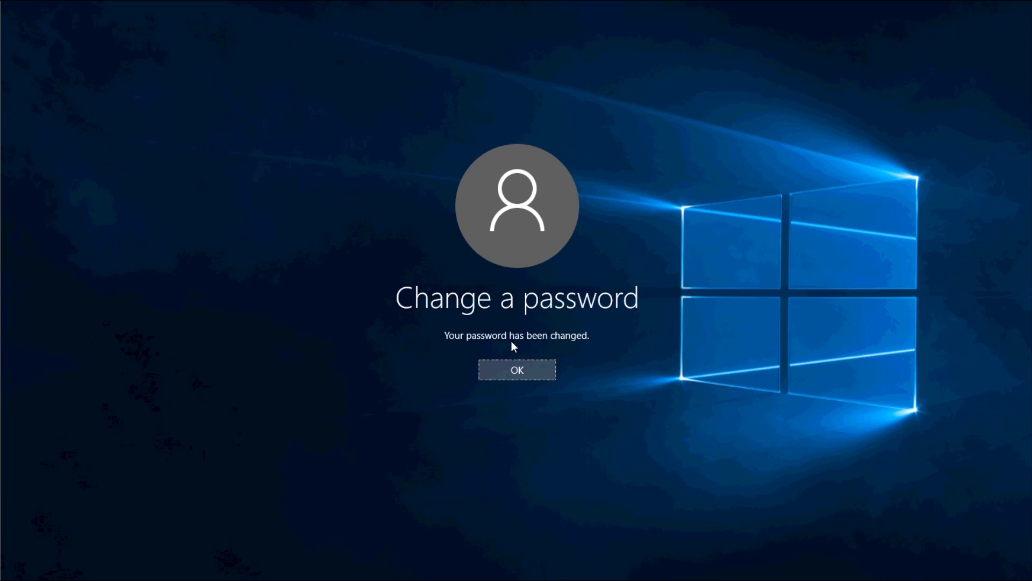
{"action": "key", "text": "Return"}
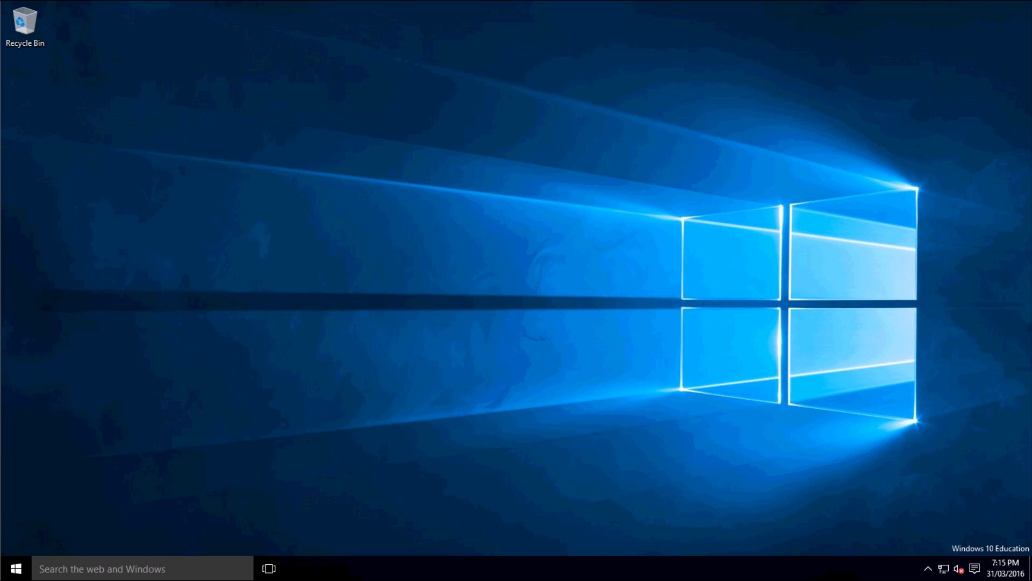